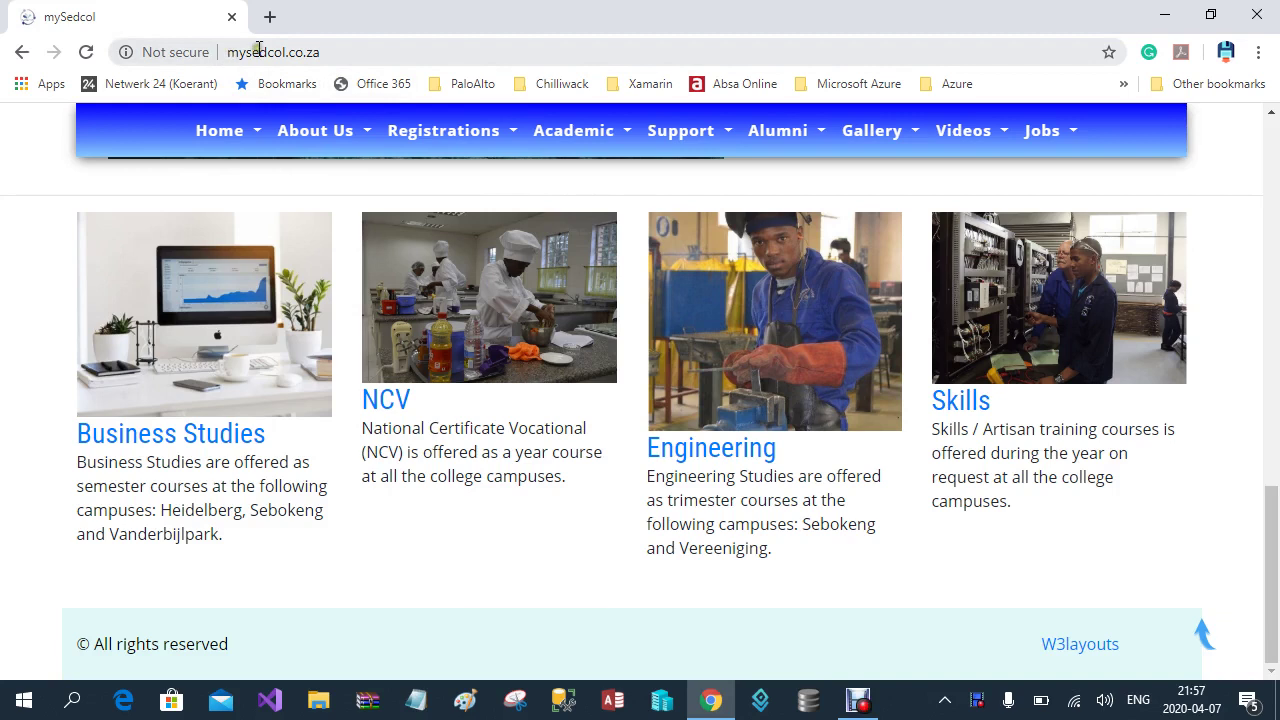
# Step: Open the Sedcol Online: Register page of the mysedcol.co.za college website
pyautogui.moveTo(343, 52); pyautogui.dragTo(208, 55)
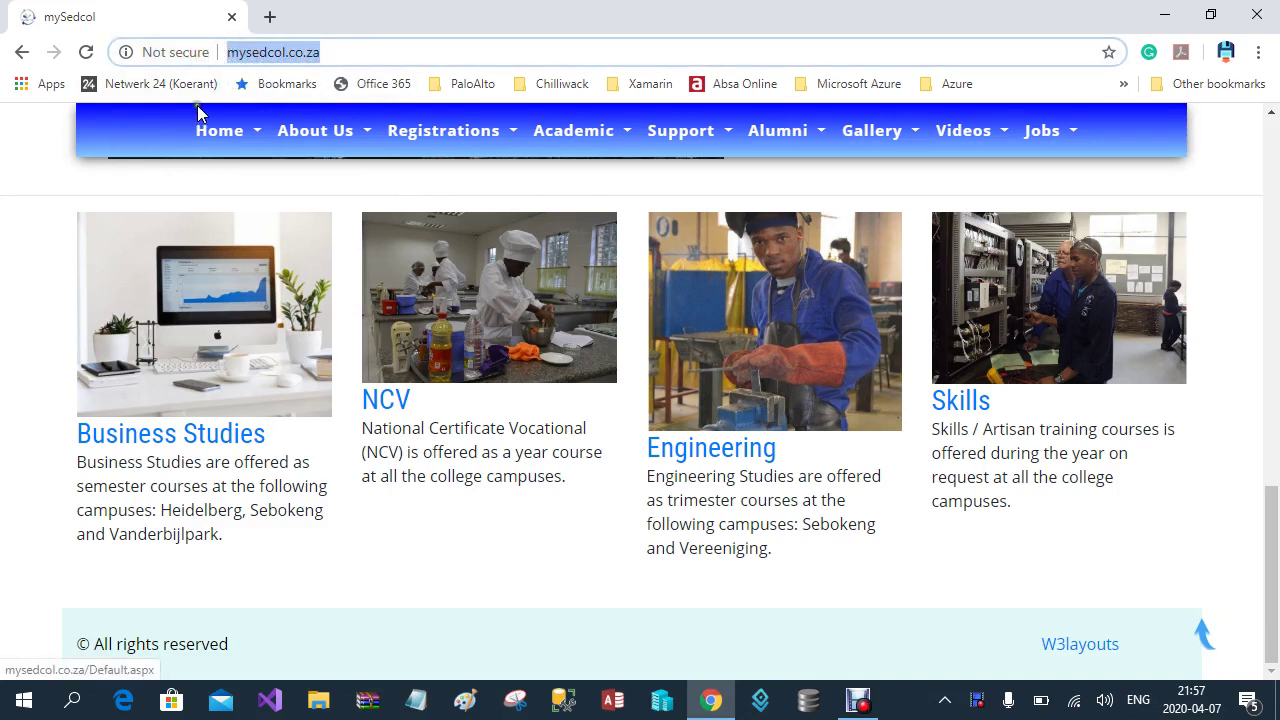
pyautogui.click(551, 137)
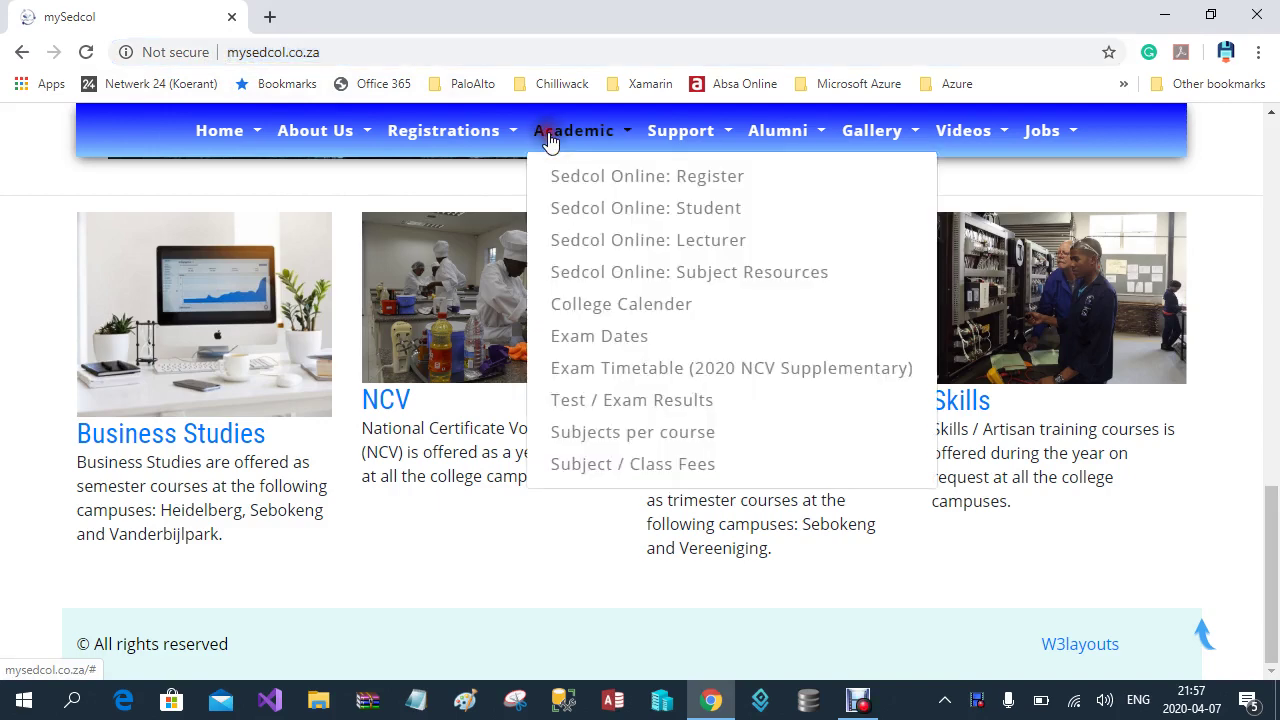
pyautogui.click(597, 182)
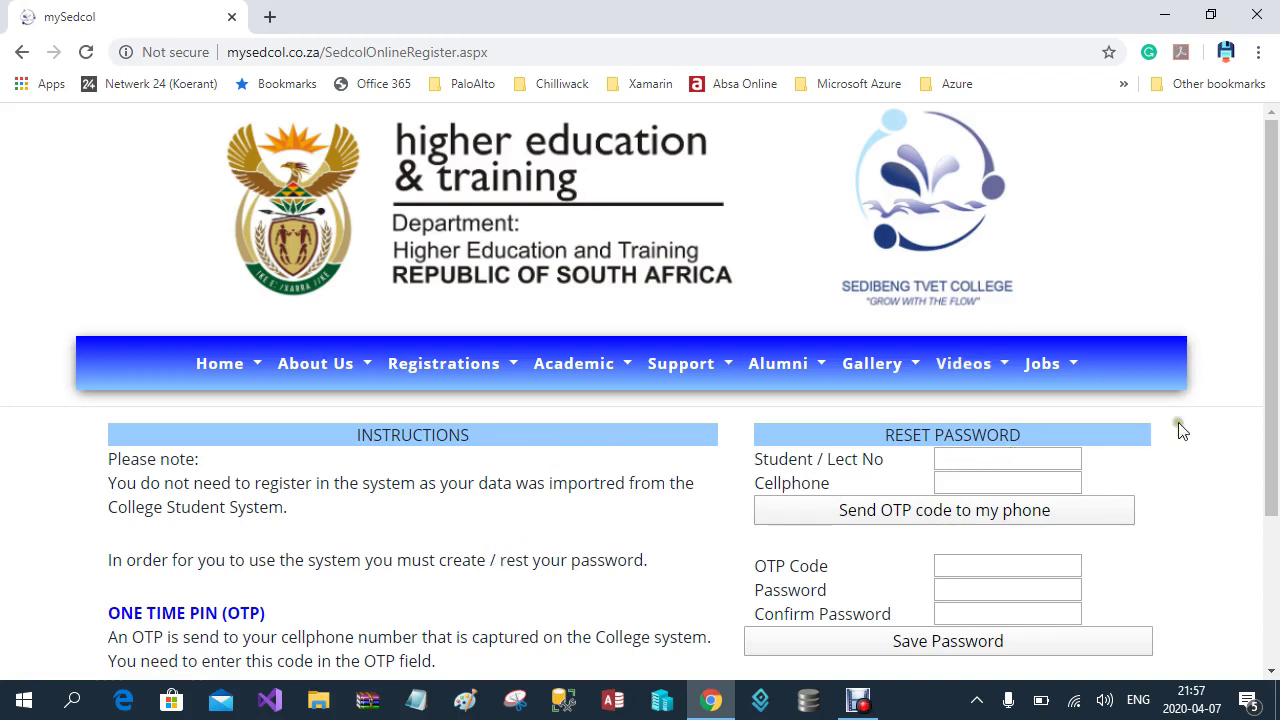
# Step: Read the registration page's instructions on the one-time PIN and the password requirements
pyautogui.moveTo(1266, 349); pyautogui.dragTo(1268, 375)
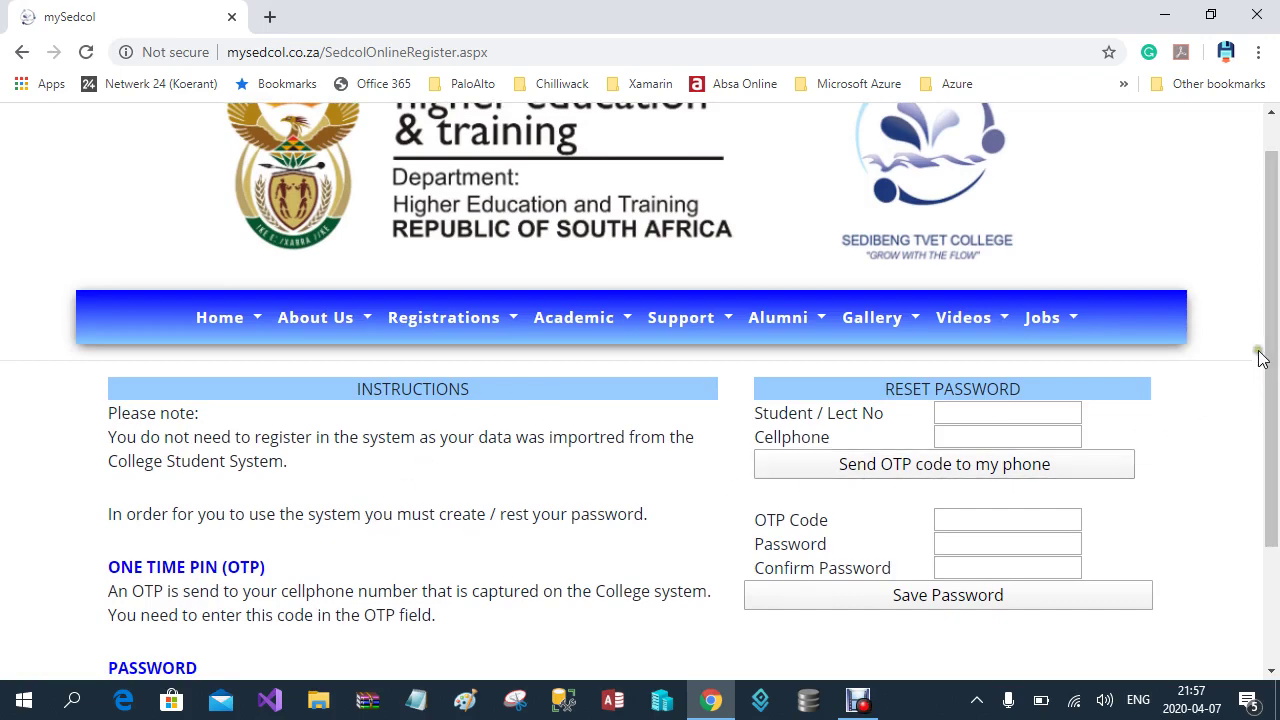
pyautogui.moveTo(1270, 362); pyautogui.dragTo(1270, 448)
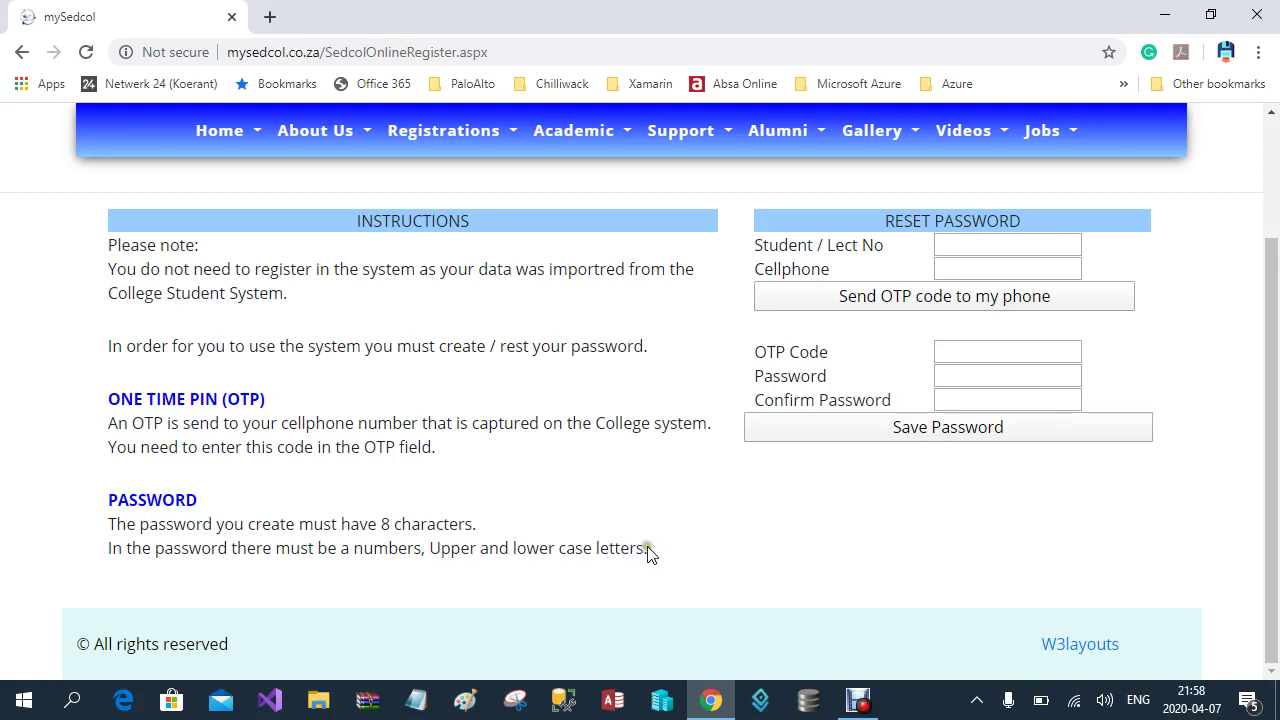
pyautogui.moveTo(651, 547); pyautogui.dragTo(363, 552)
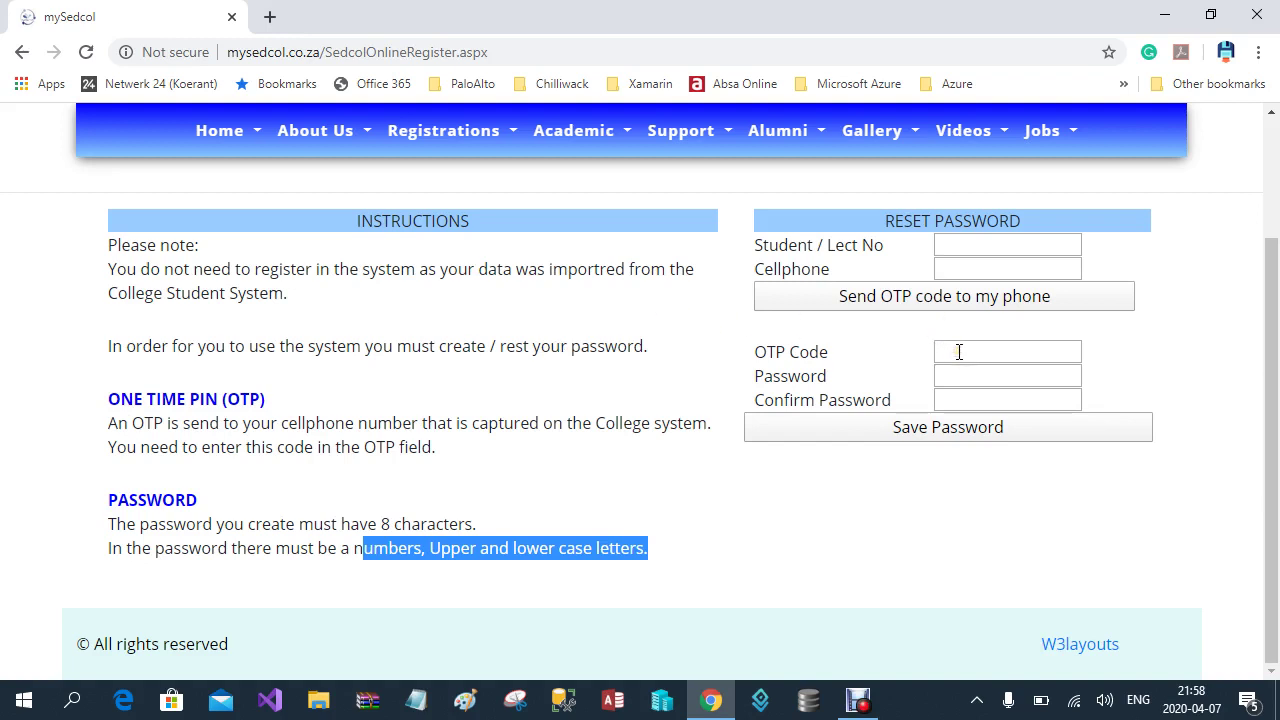
pyautogui.moveTo(1268, 366); pyautogui.dragTo(1275, 324)
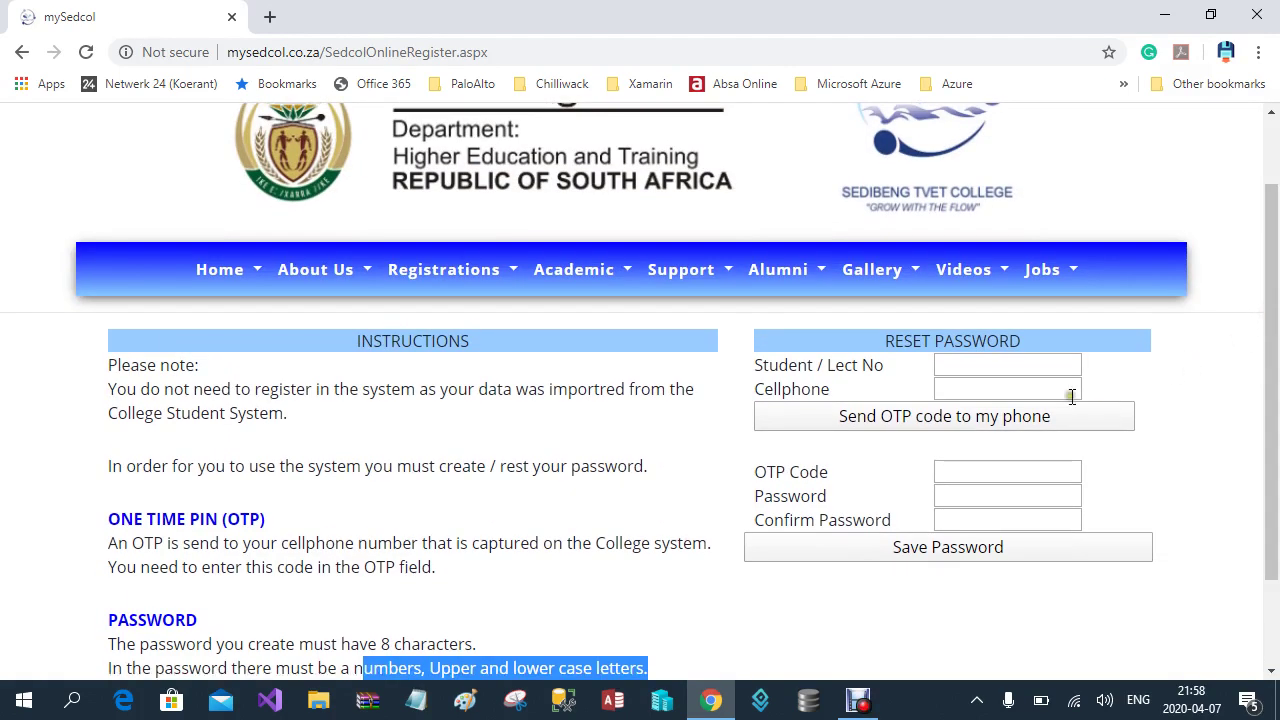
# Step: Review the Reset Password form's student number, cellphone, OTP code and password fields without filling them in
pyautogui.click(951, 367)
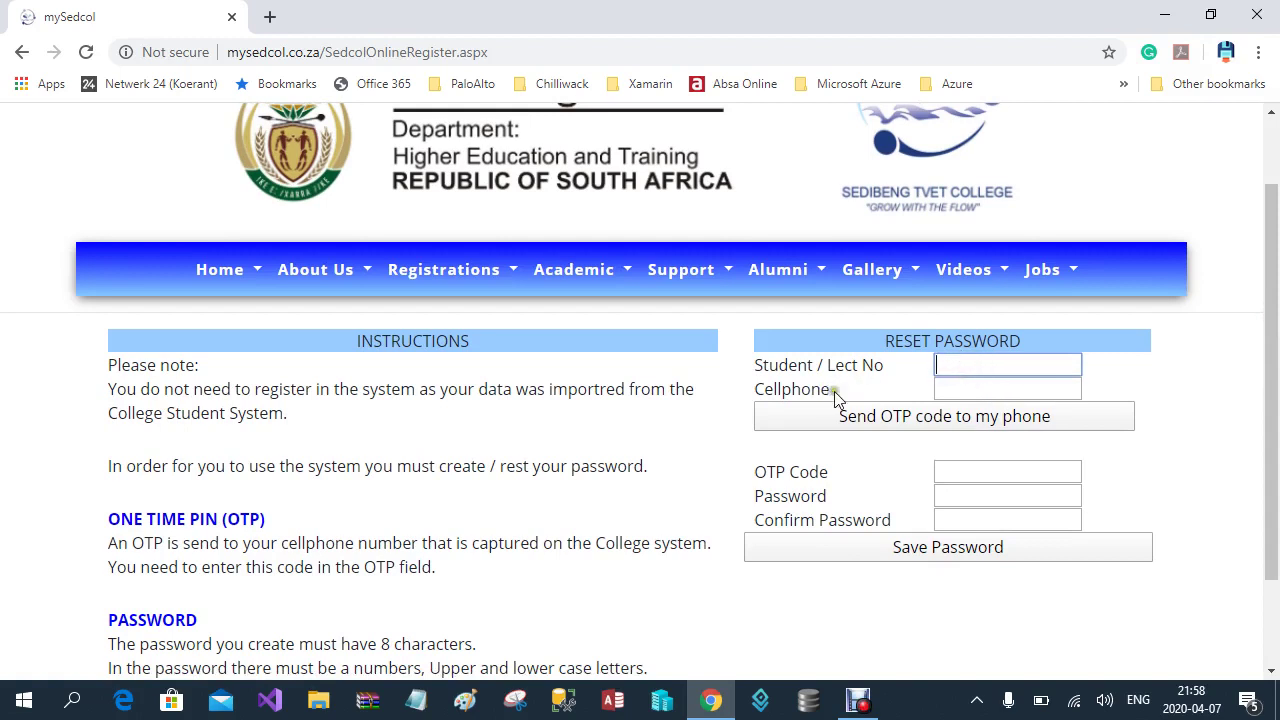
pyautogui.click(953, 392)
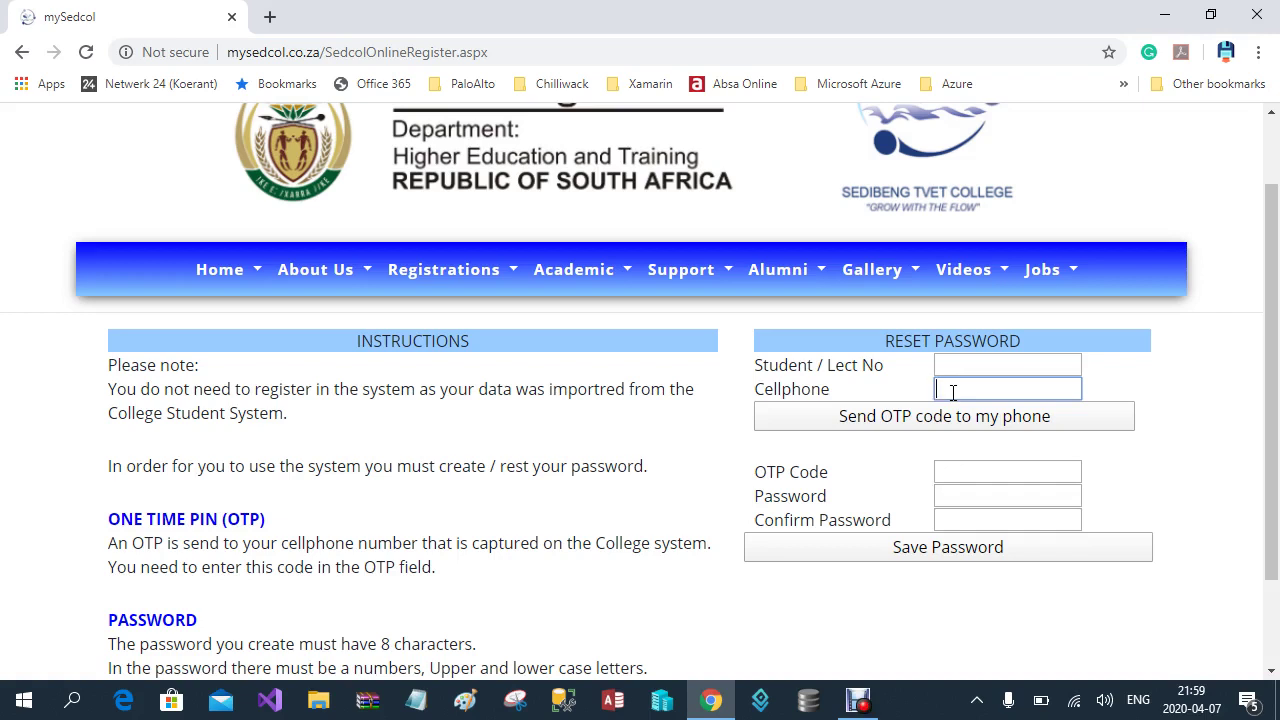
pyautogui.click(943, 364)
pyautogui.click(948, 386)
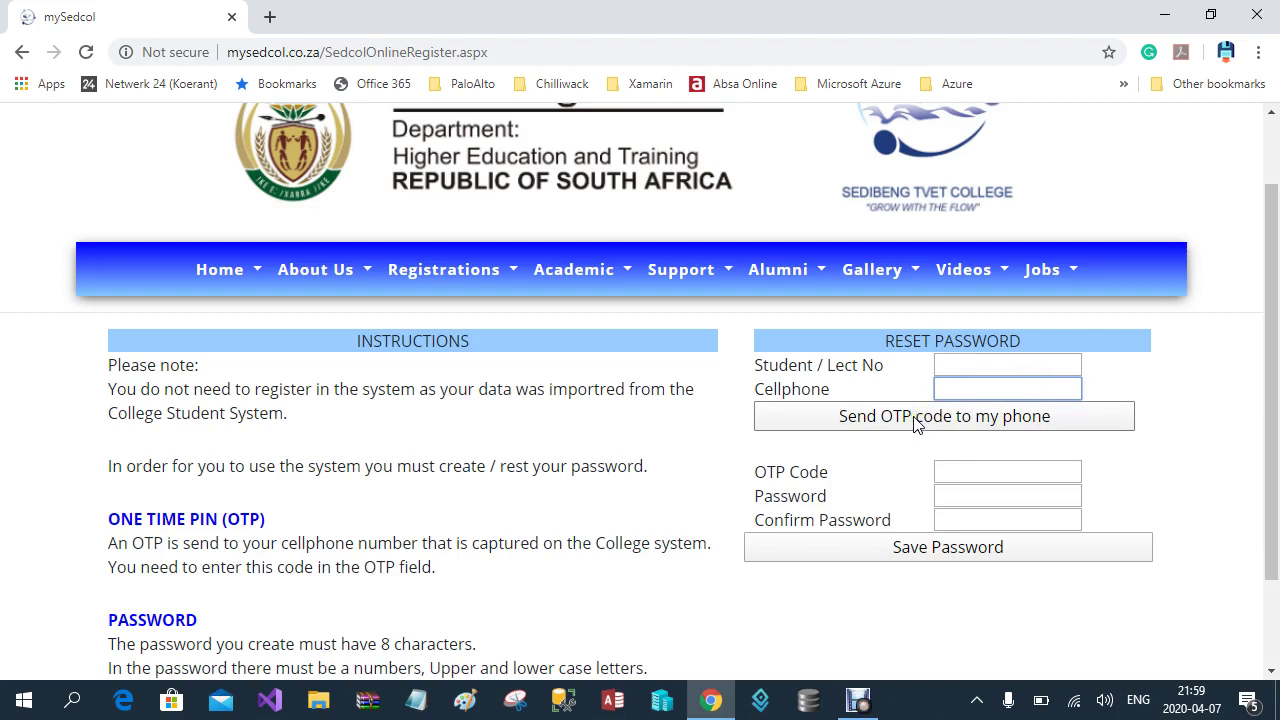
pyautogui.click(999, 421)
pyautogui.click(989, 430)
pyautogui.click(938, 474)
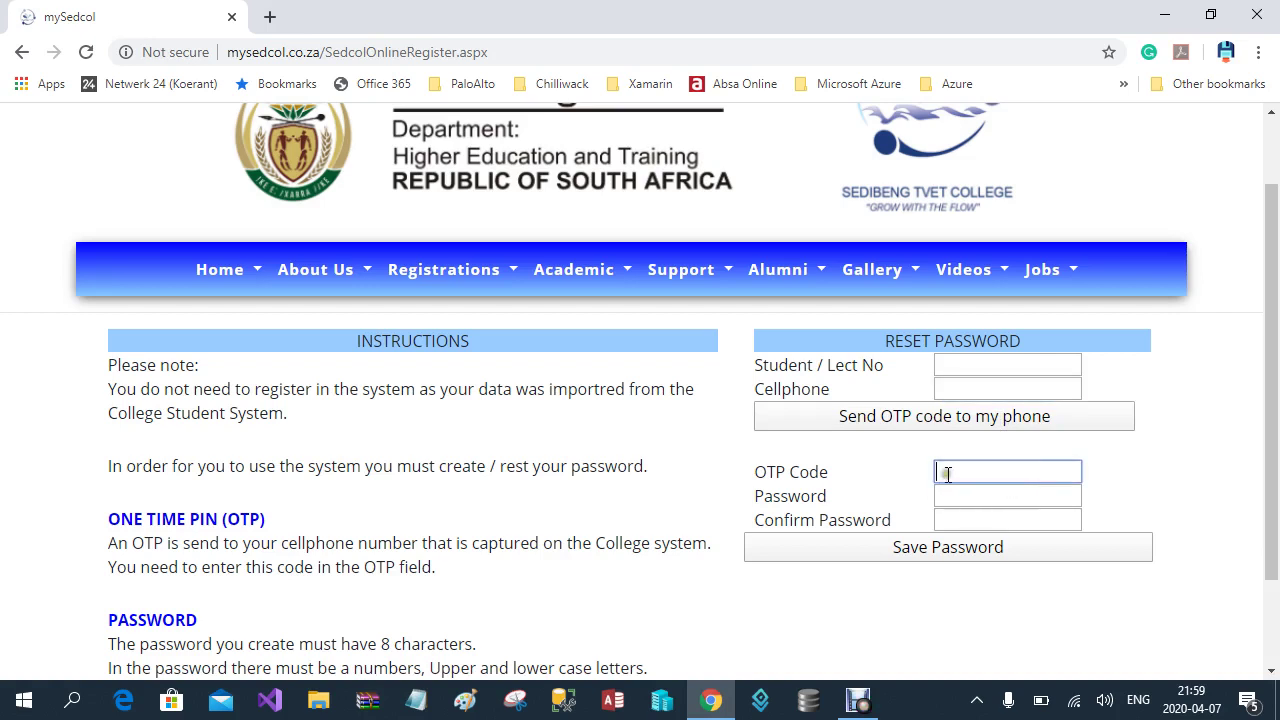
pyautogui.click(987, 460)
pyautogui.click(945, 519)
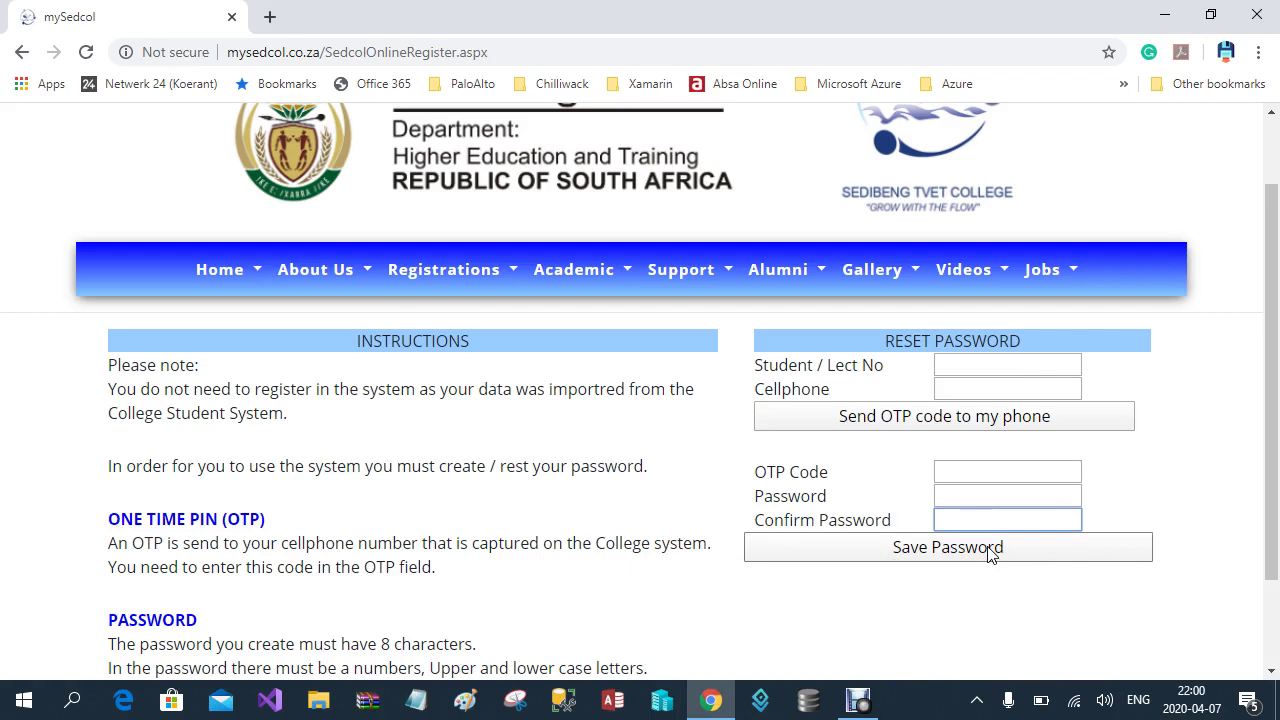
# Step: Open the Sedcol Online: Student page and choose the first student account in the sign-in test list
pyautogui.click(580, 277)
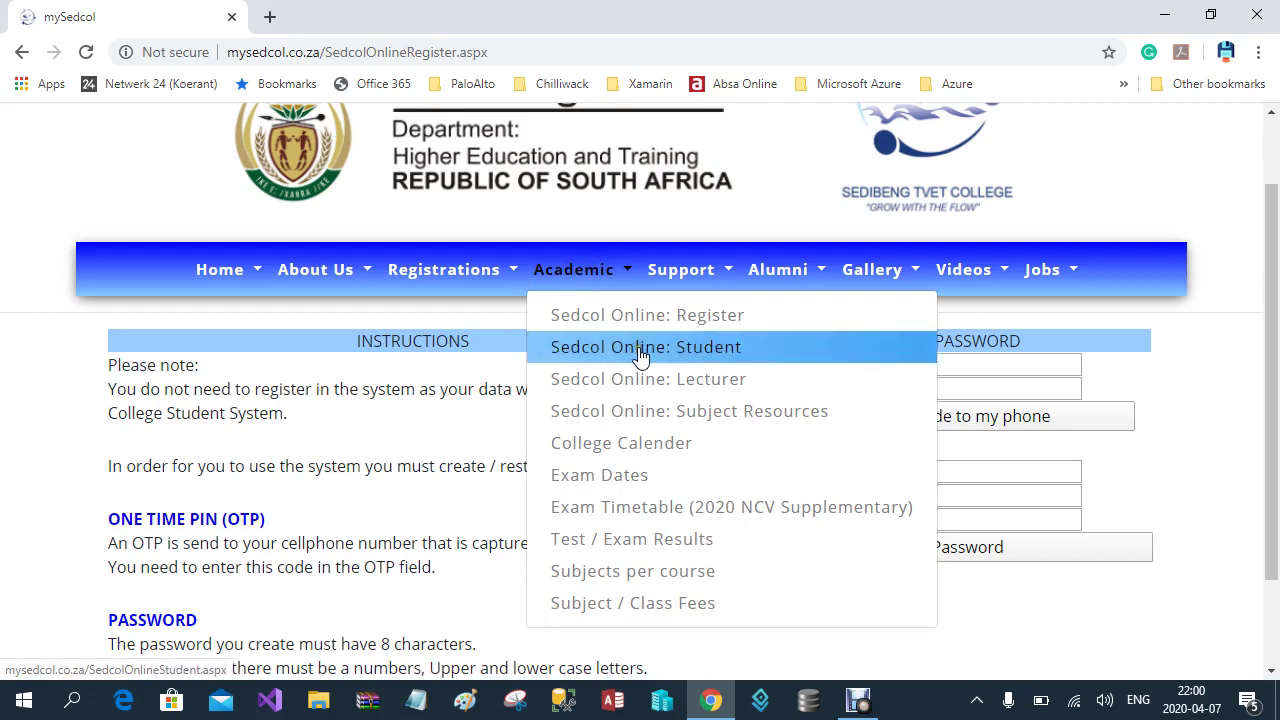
pyautogui.click(707, 357)
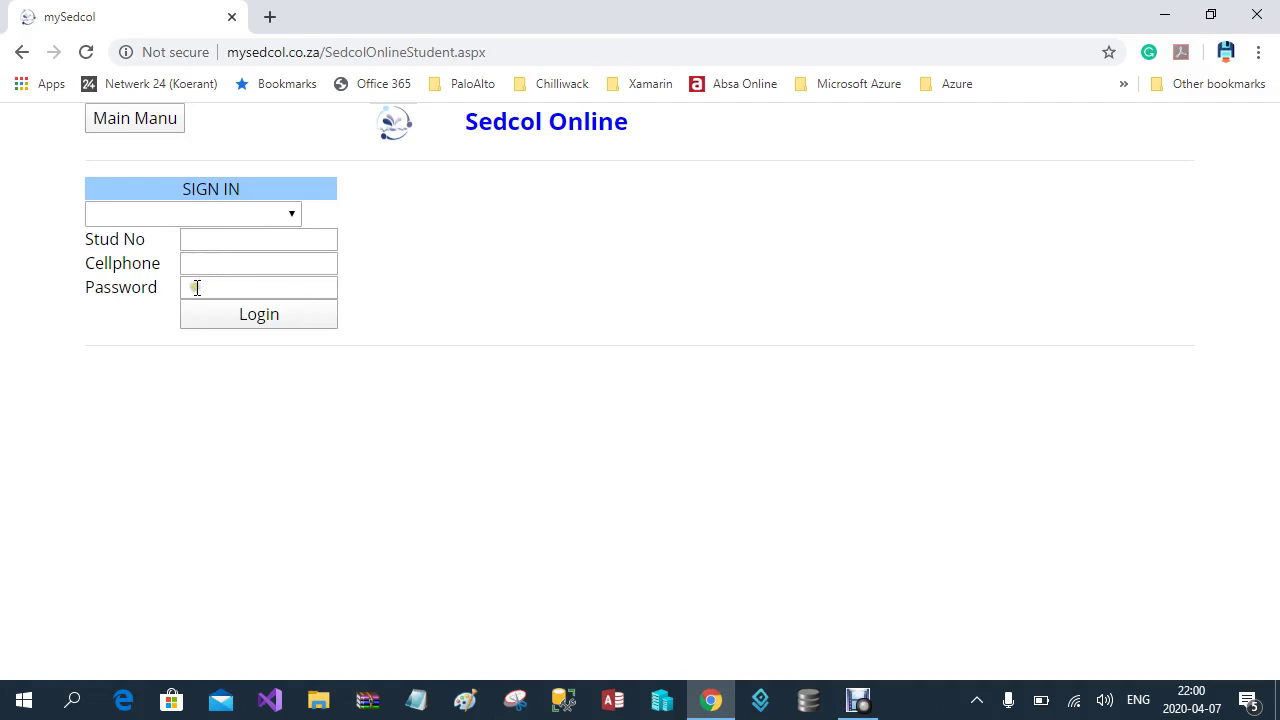
pyautogui.click(294, 215)
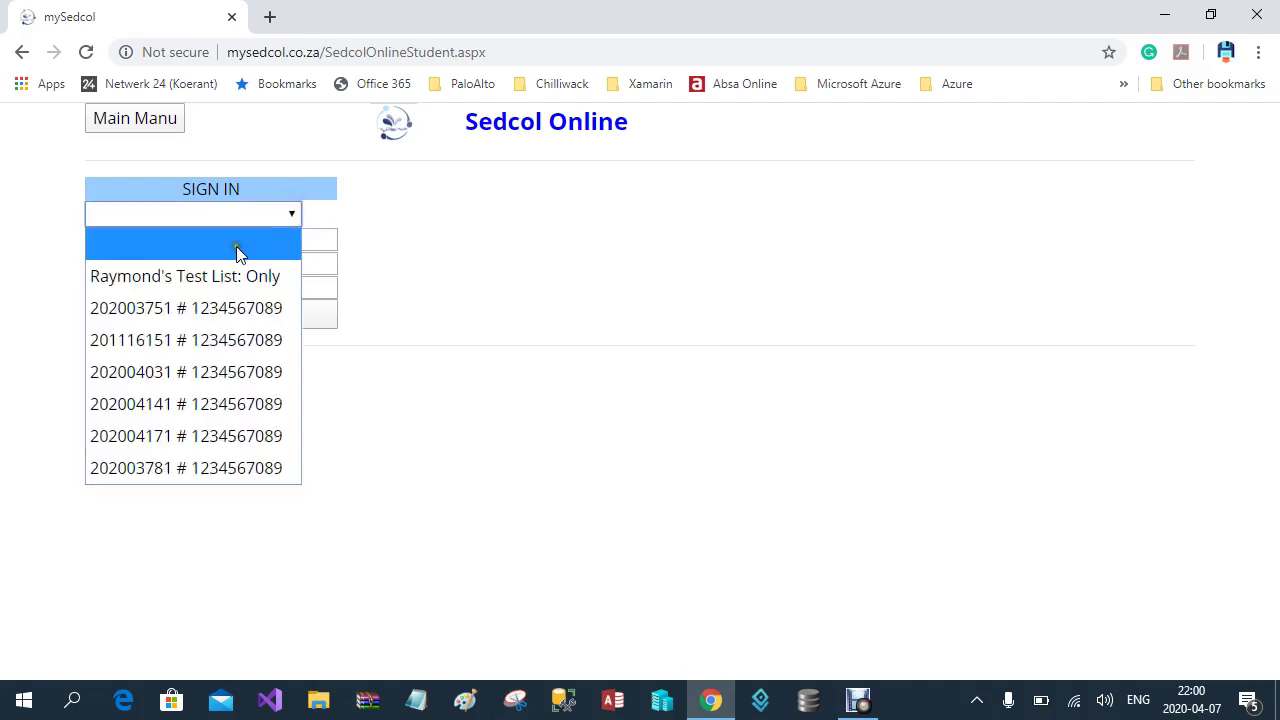
pyautogui.click(222, 310)
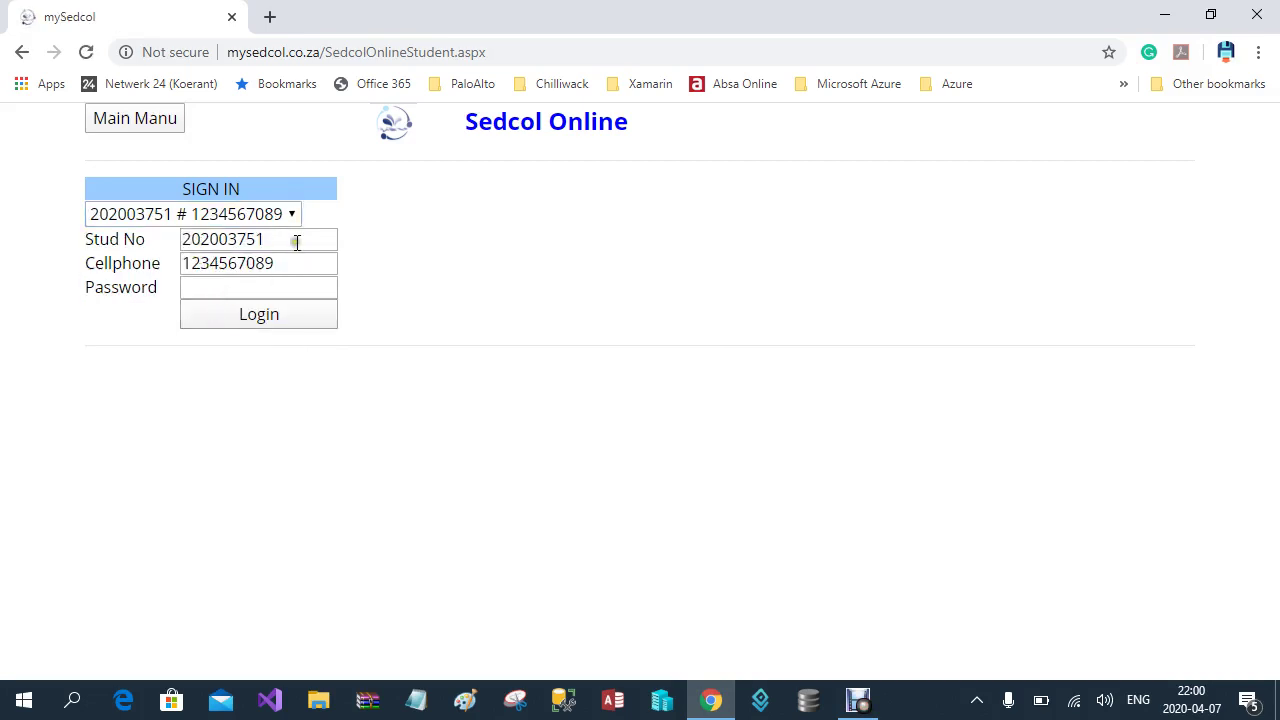
# Step: Enter the student's account password and log in to Sedcol Online
pyautogui.moveTo(299, 260); pyautogui.dragTo(182, 264)
pyautogui.click(213, 287)
pyautogui.write('******')
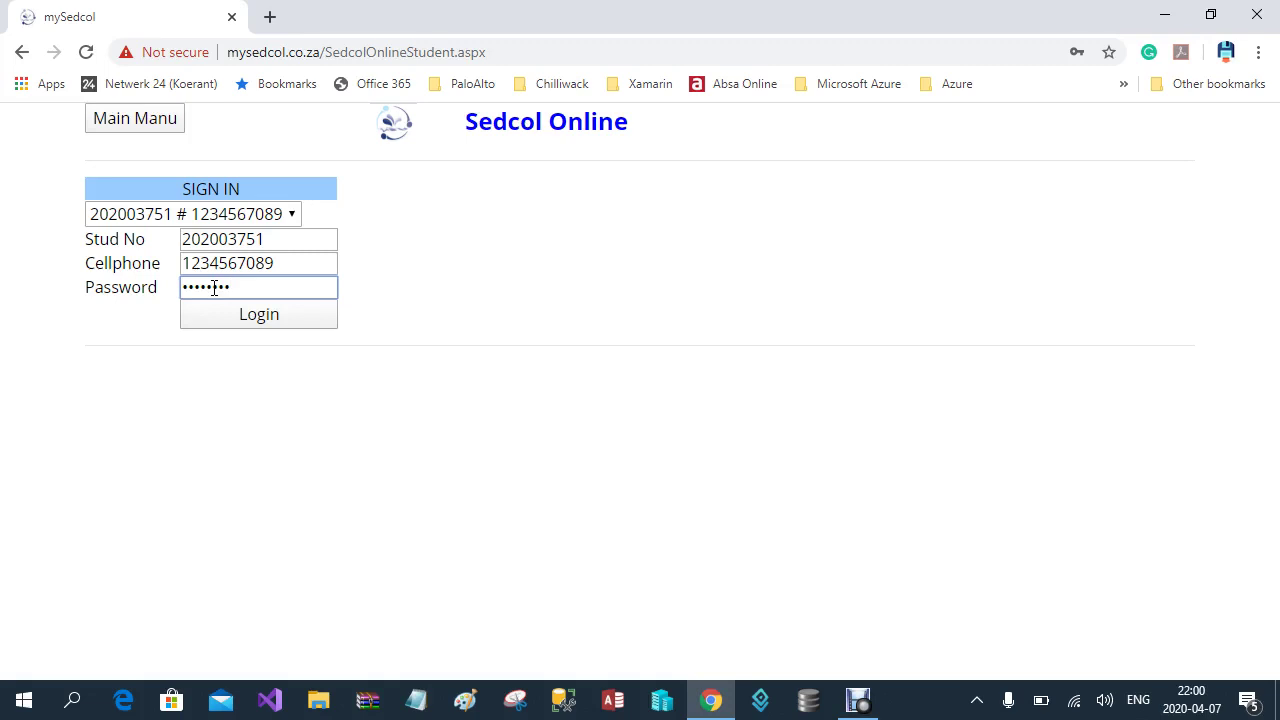
pyautogui.click(245, 318)
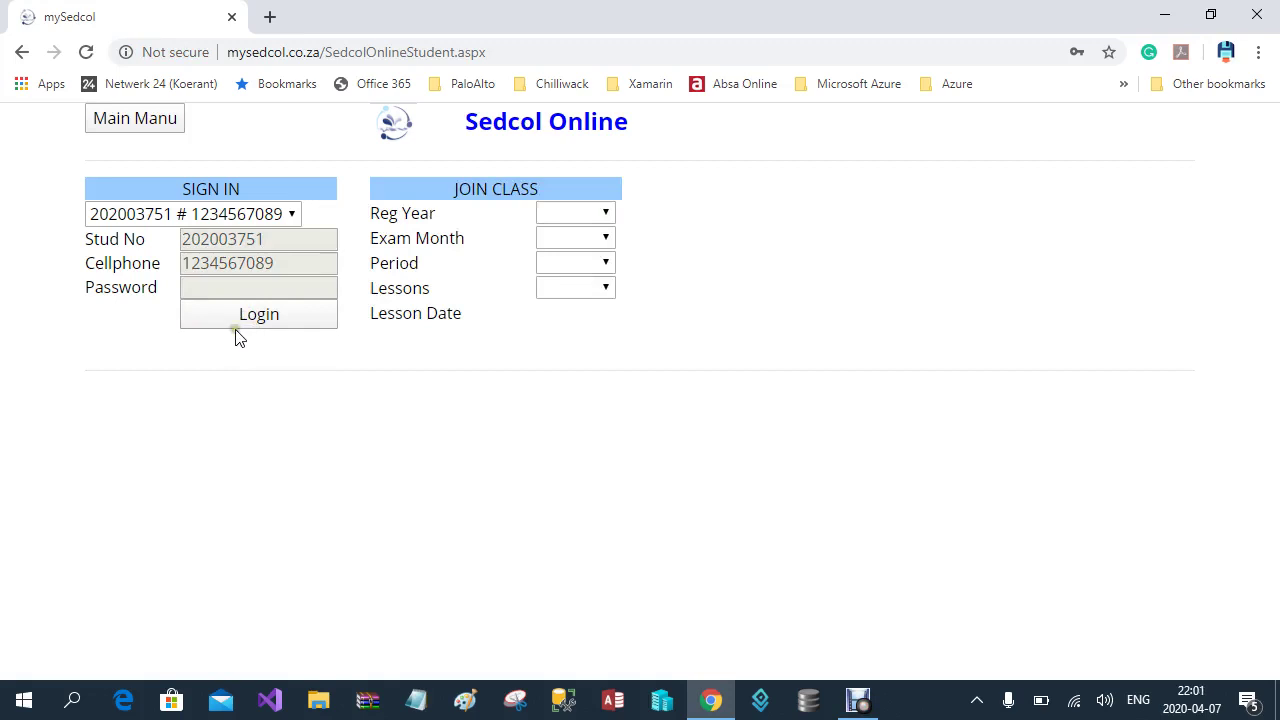
# Step: Join the class with registration year 2020, exam month 04E and period A, and load lesson 001
pyautogui.click(604, 212)
pyautogui.click(571, 268)
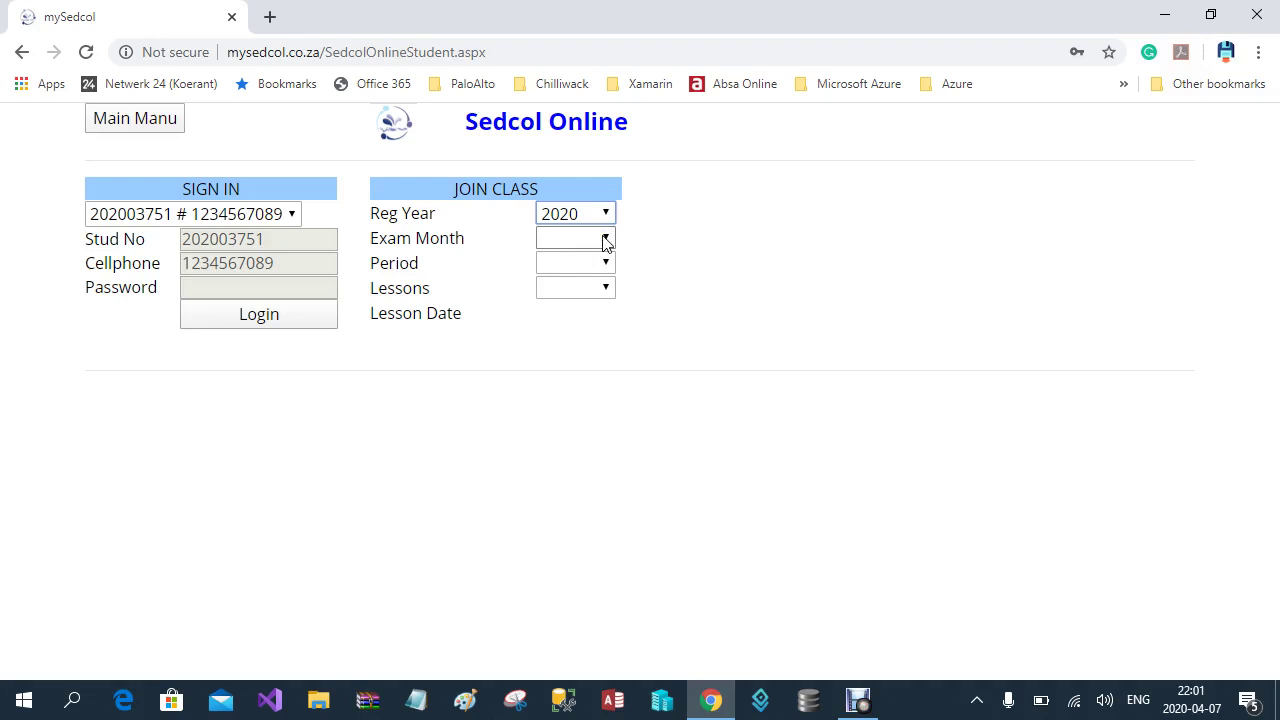
pyautogui.click(605, 240)
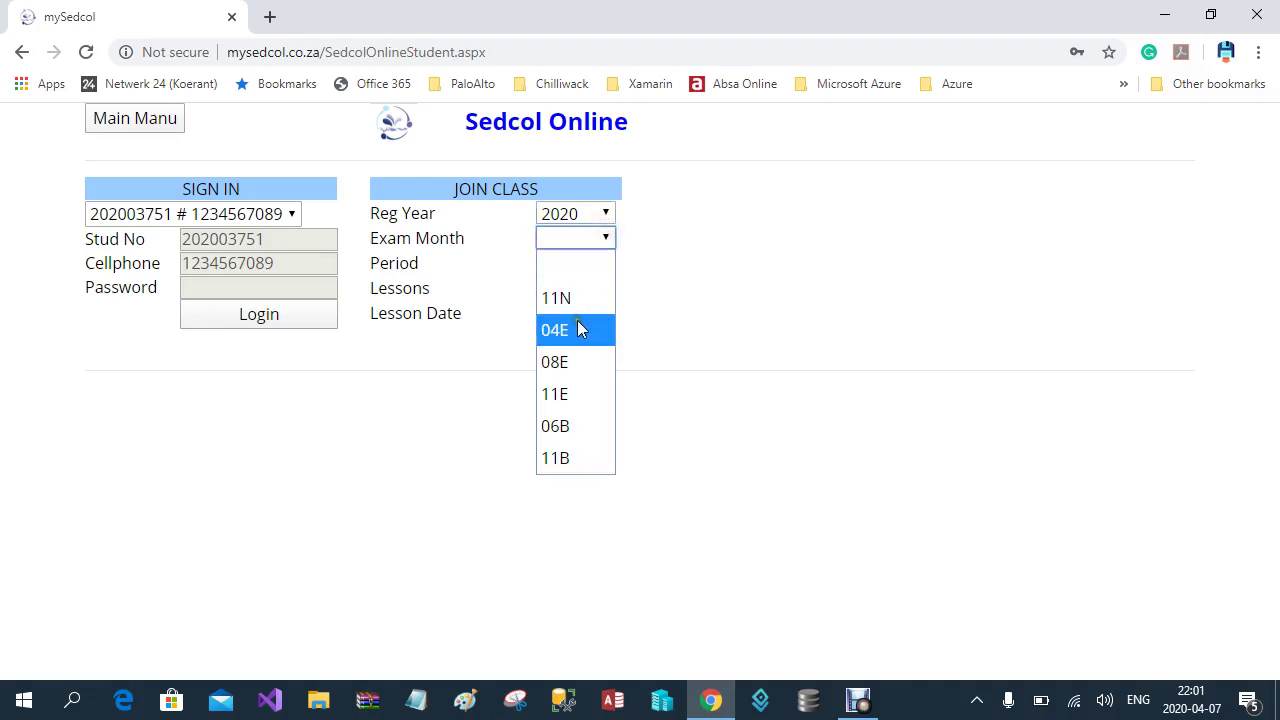
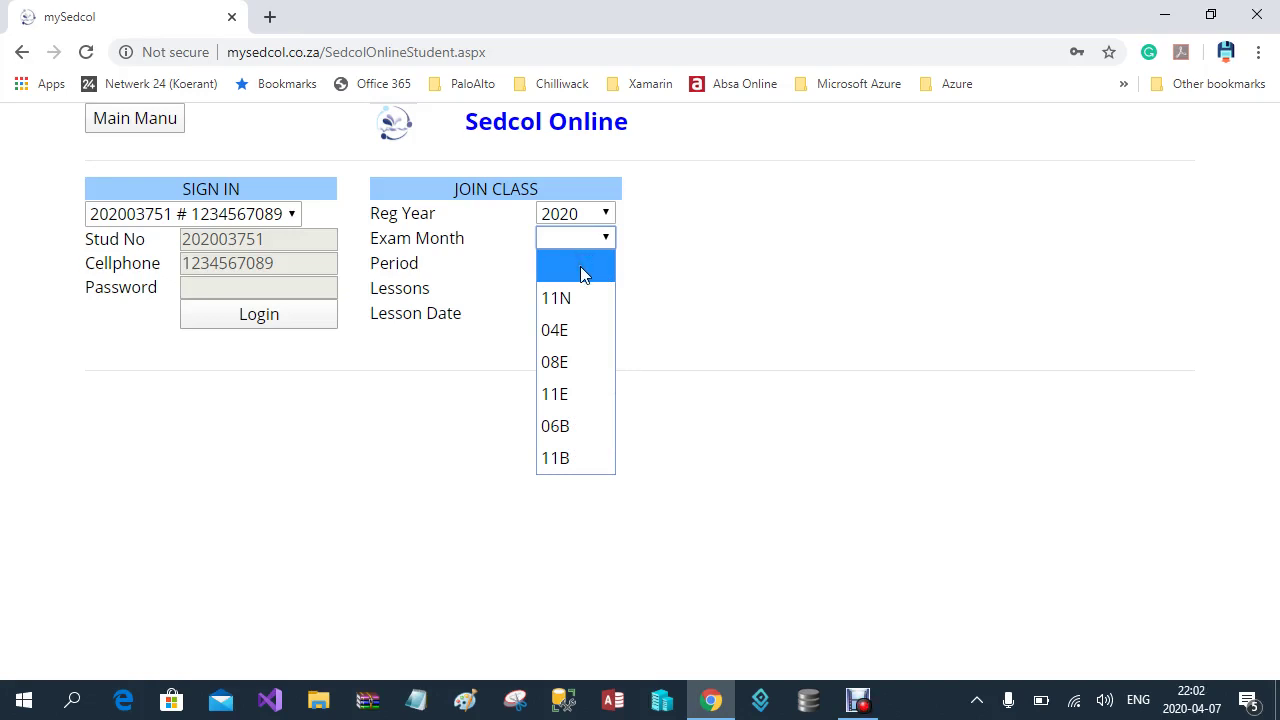
pyautogui.click(565, 332)
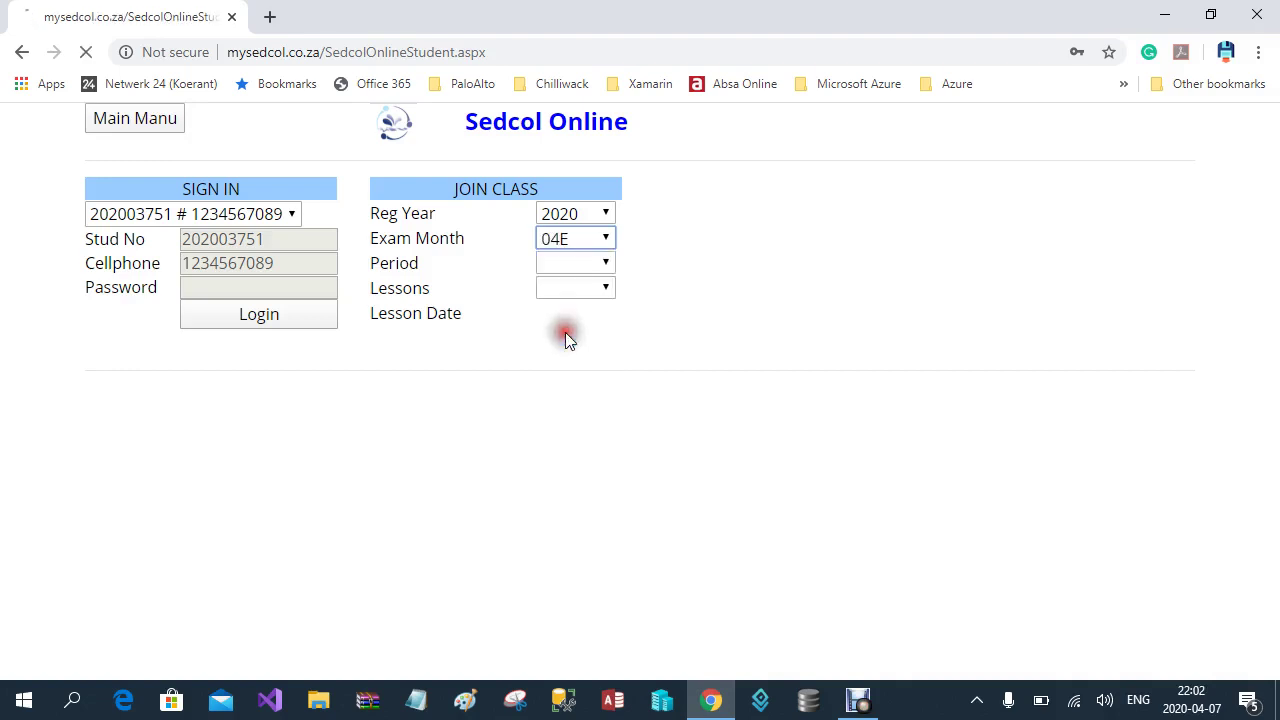
pyautogui.click(601, 265)
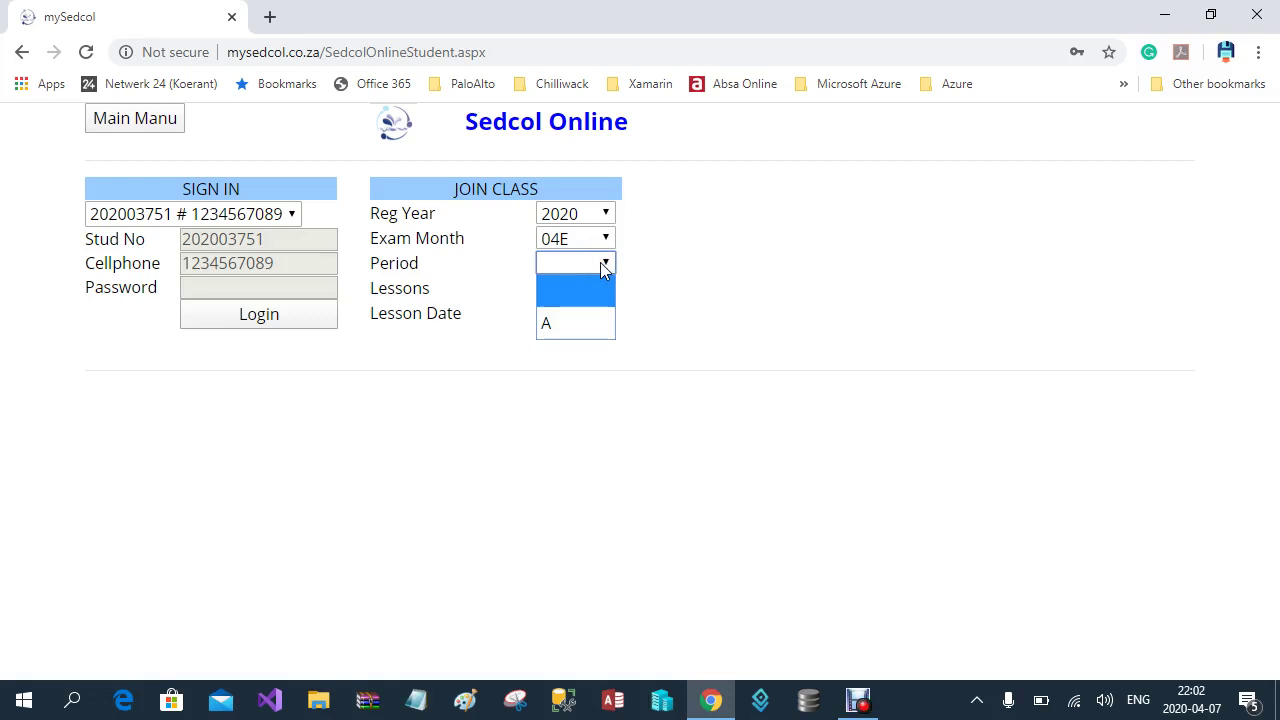
pyautogui.click(549, 335)
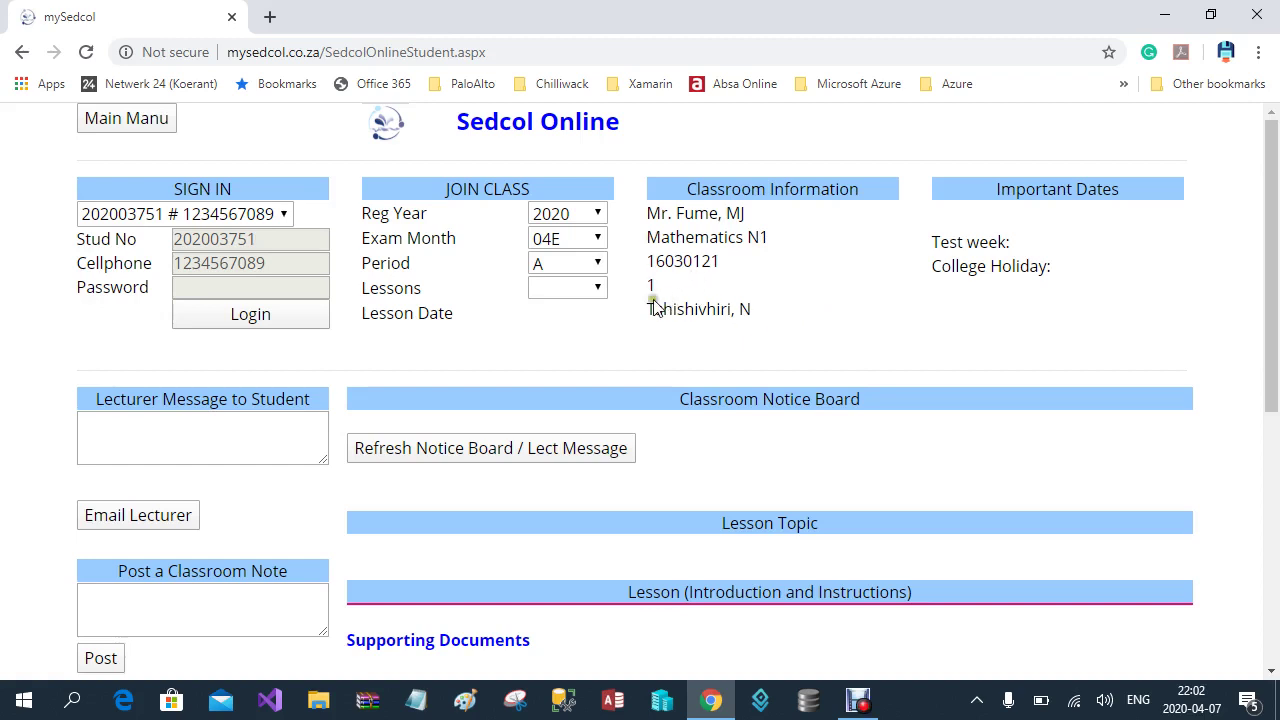
pyautogui.click(594, 287)
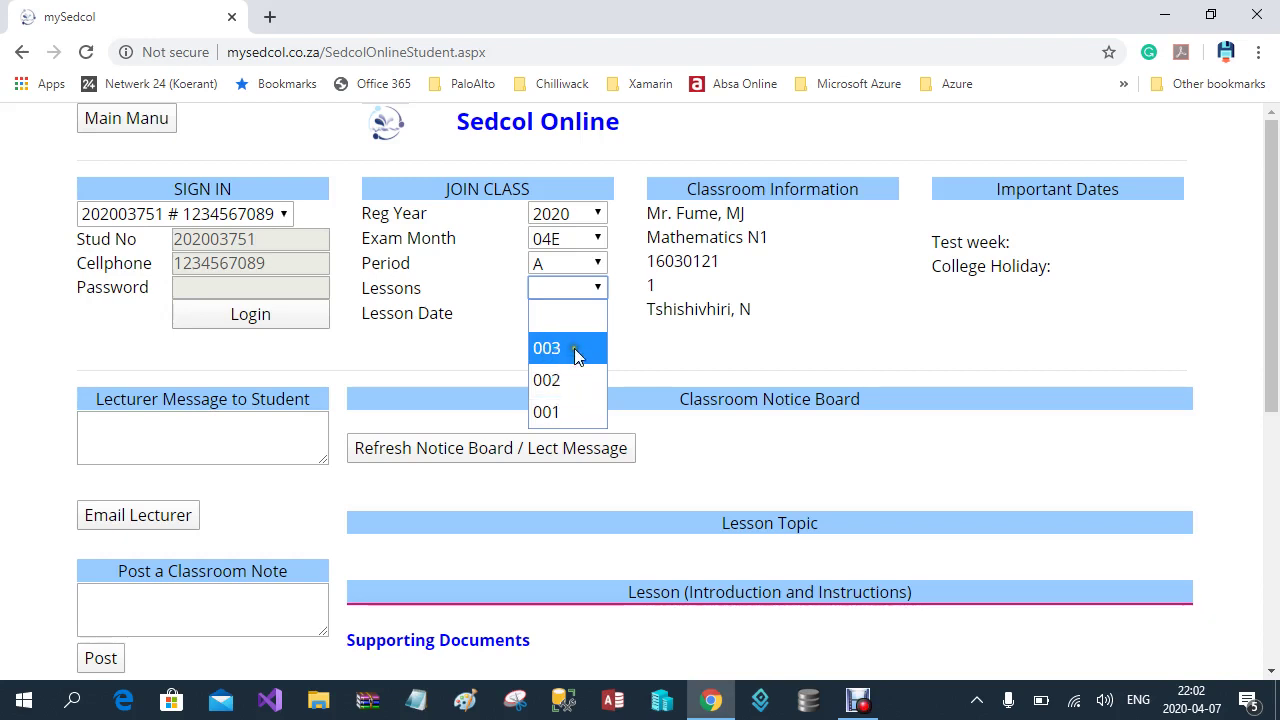
pyautogui.click(547, 414)
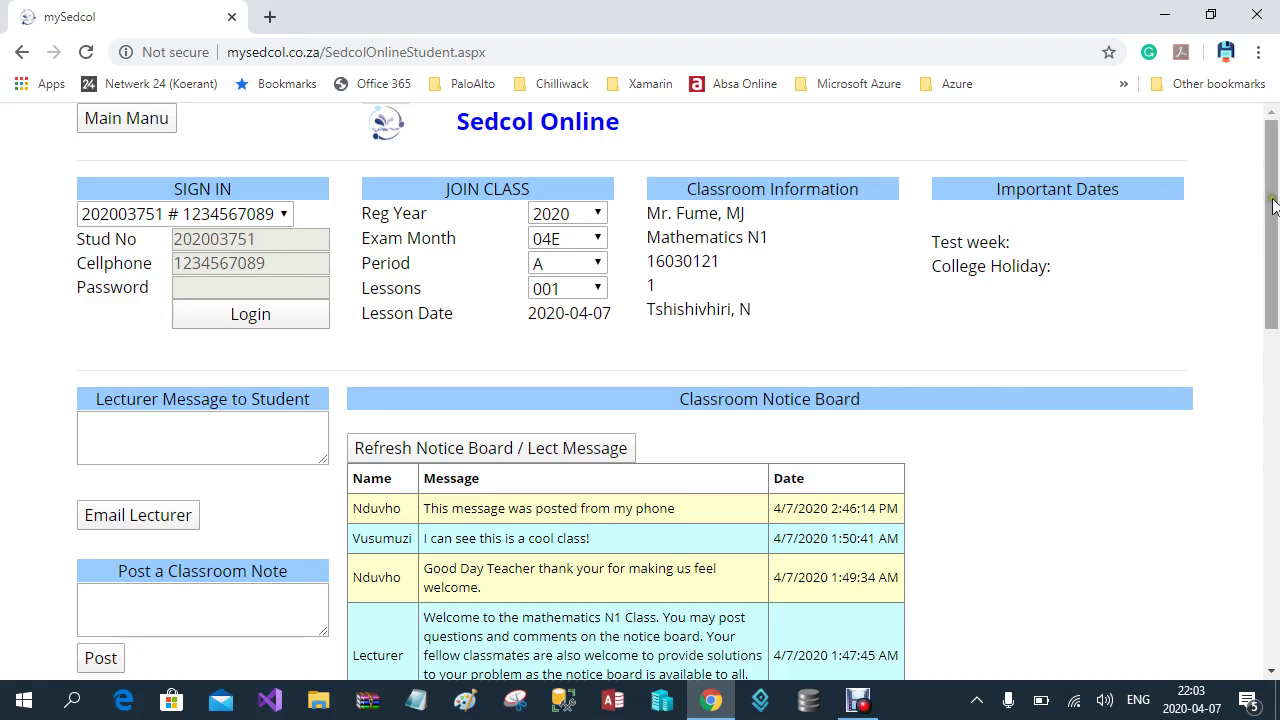
# Step: Post the classroom note "Hi" to the lesson's notice board
pyautogui.moveTo(1277, 228); pyautogui.dragTo(1273, 246)
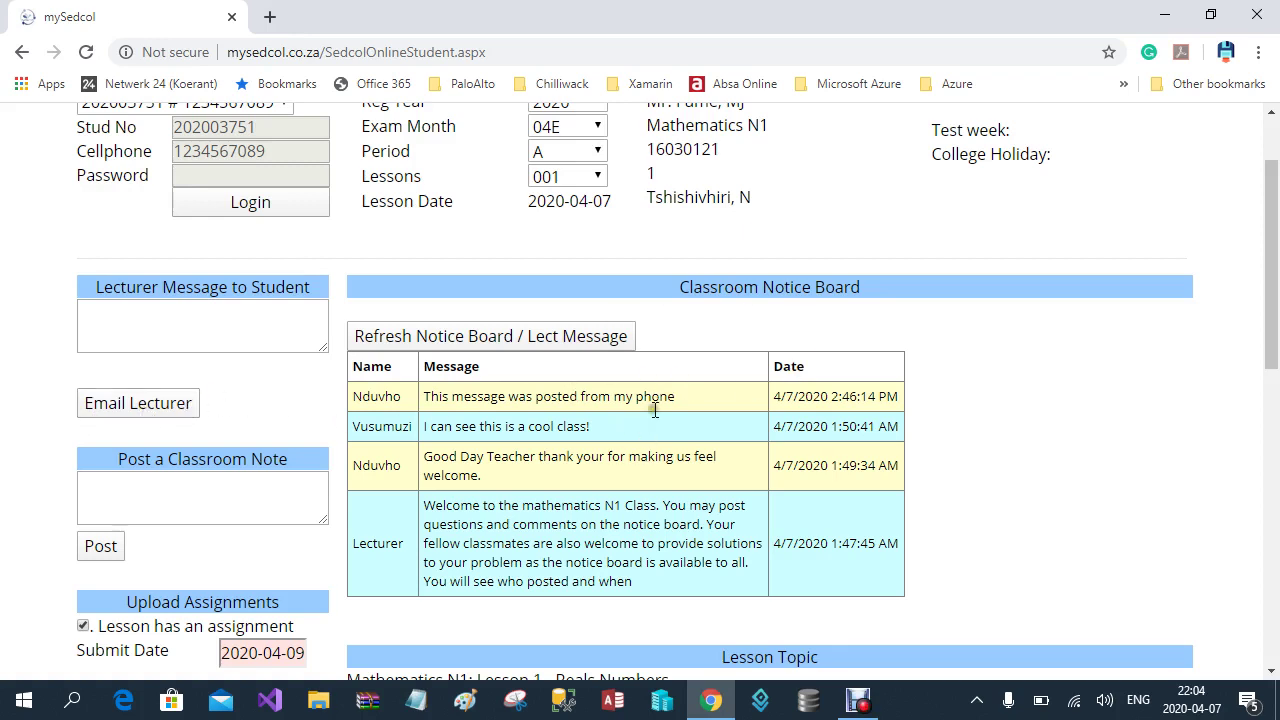
pyautogui.click(173, 410)
pyautogui.click(151, 489)
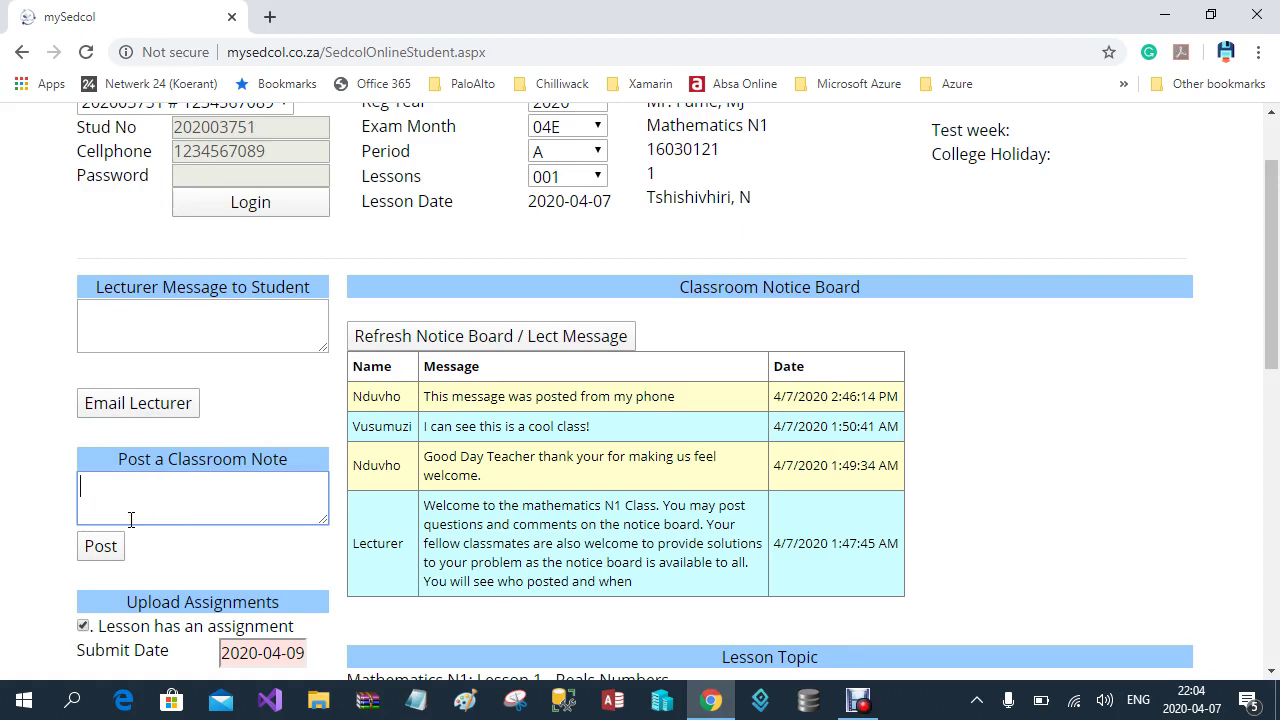
pyautogui.write('Hi')
pyautogui.click(91, 547)
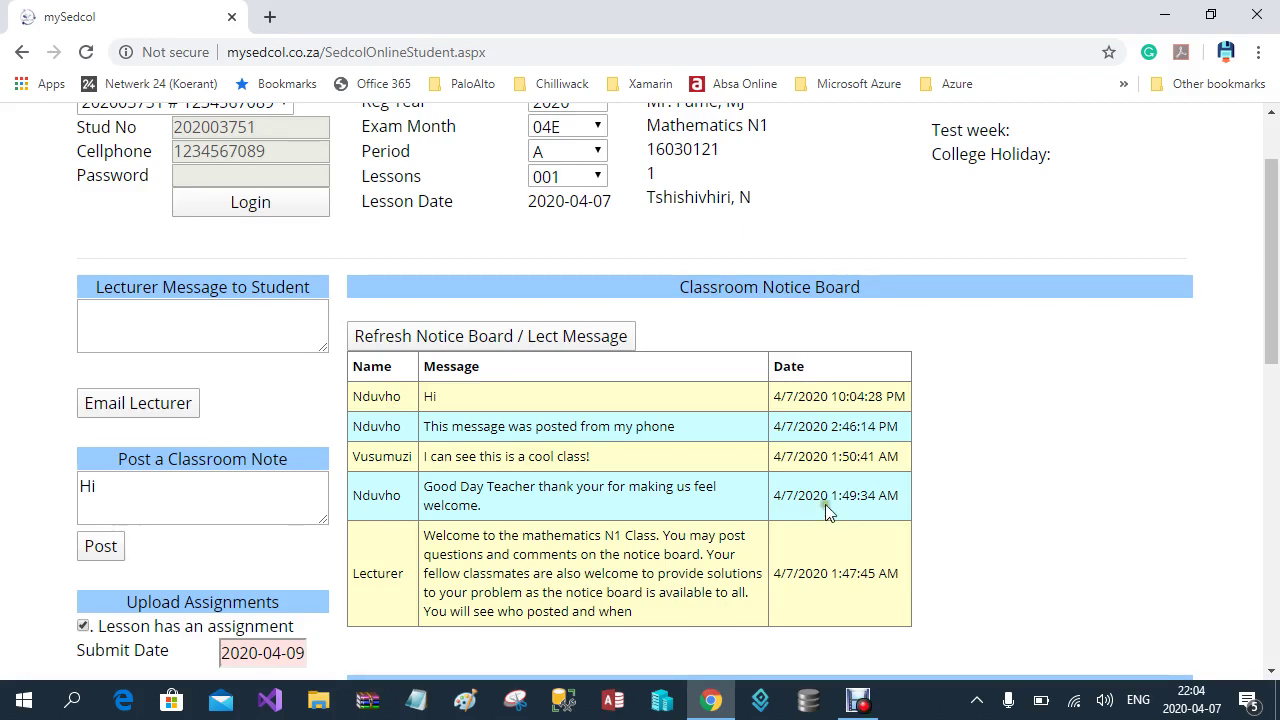
# Step: Examine the assignment upload section's submit date and version options, as well as the Assignment Feedback section
pyautogui.scroll(-1, 825, 504)
pyautogui.scroll(-3, 826, 506)
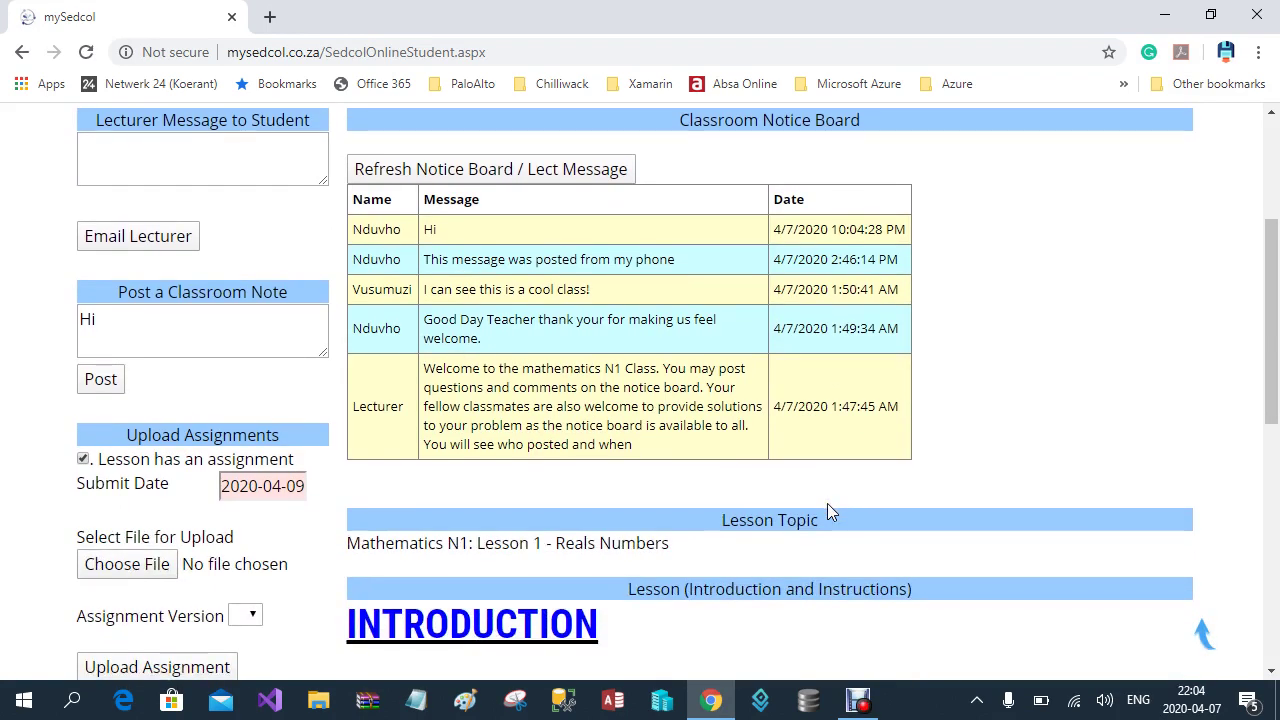
pyautogui.scroll(-1, 827, 512)
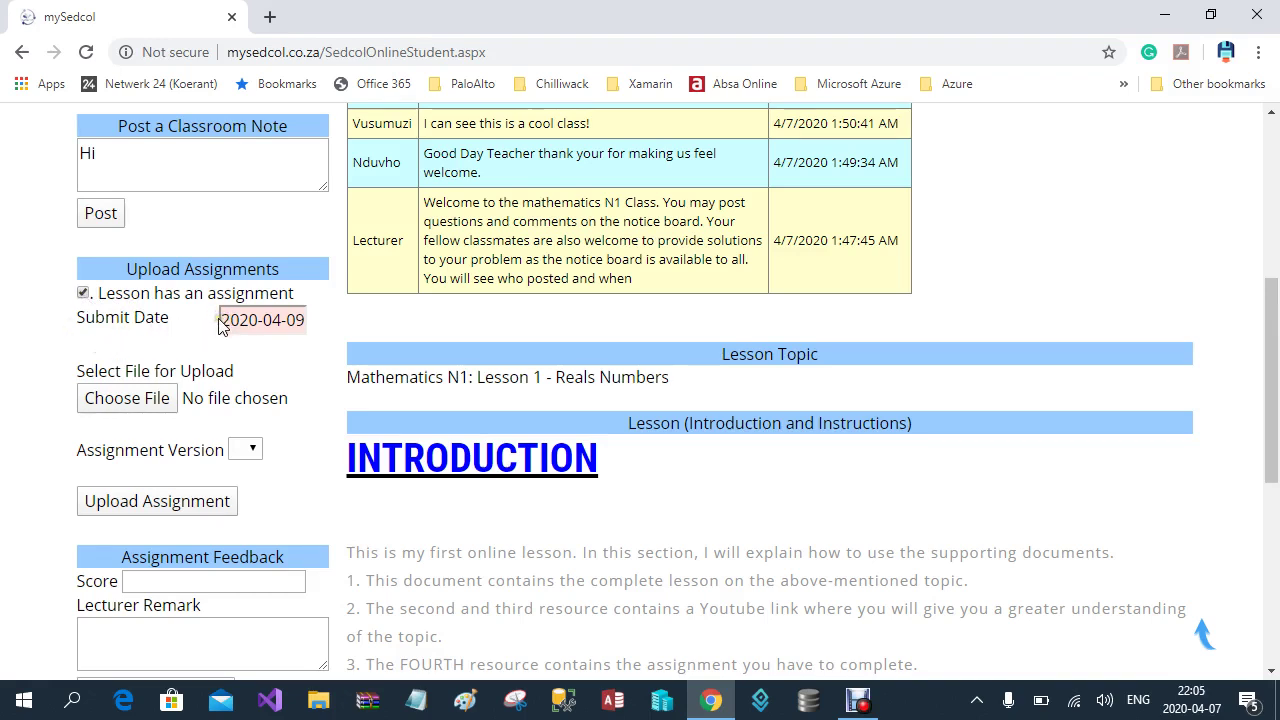
pyautogui.moveTo(222, 325); pyautogui.dragTo(307, 325)
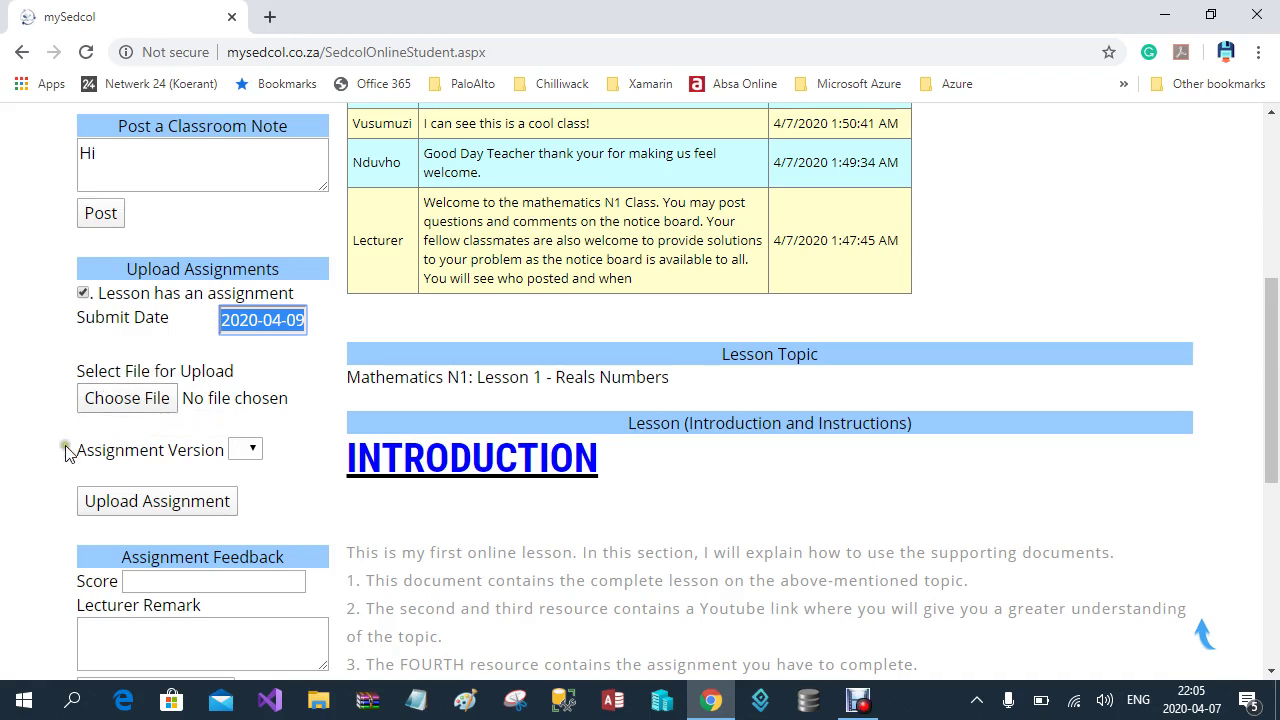
pyautogui.click(246, 449)
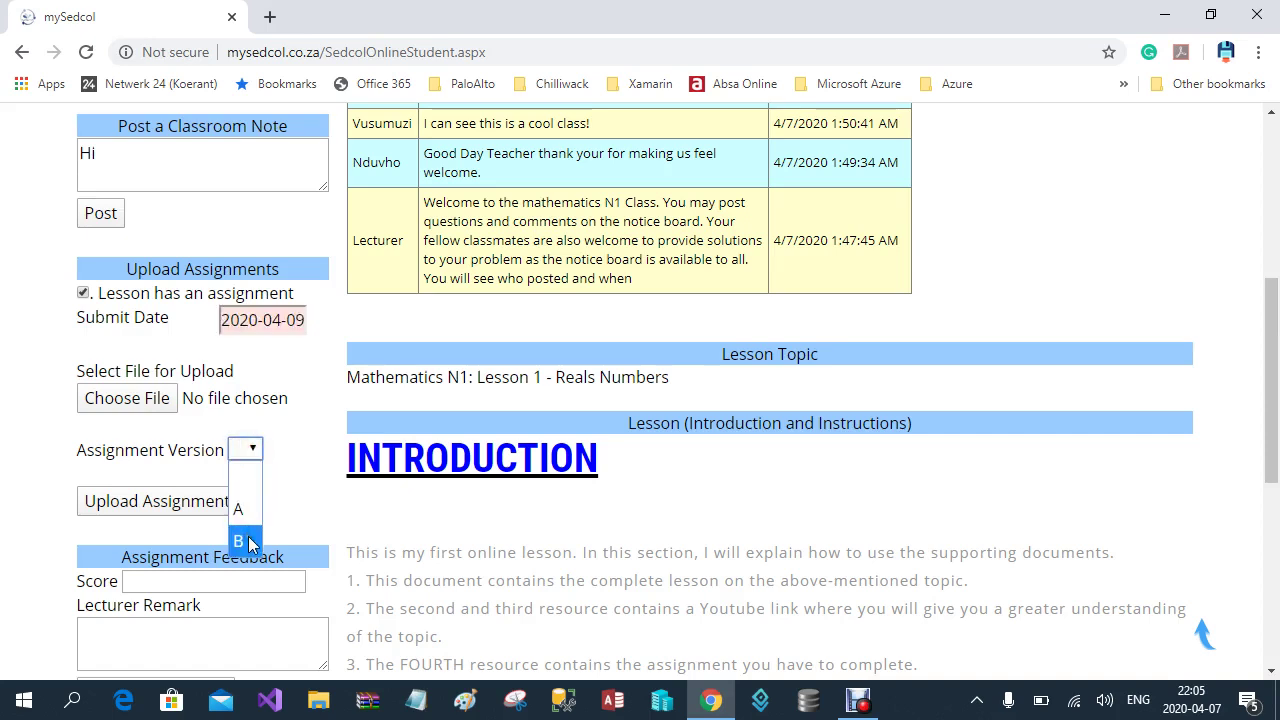
pyautogui.click(287, 458)
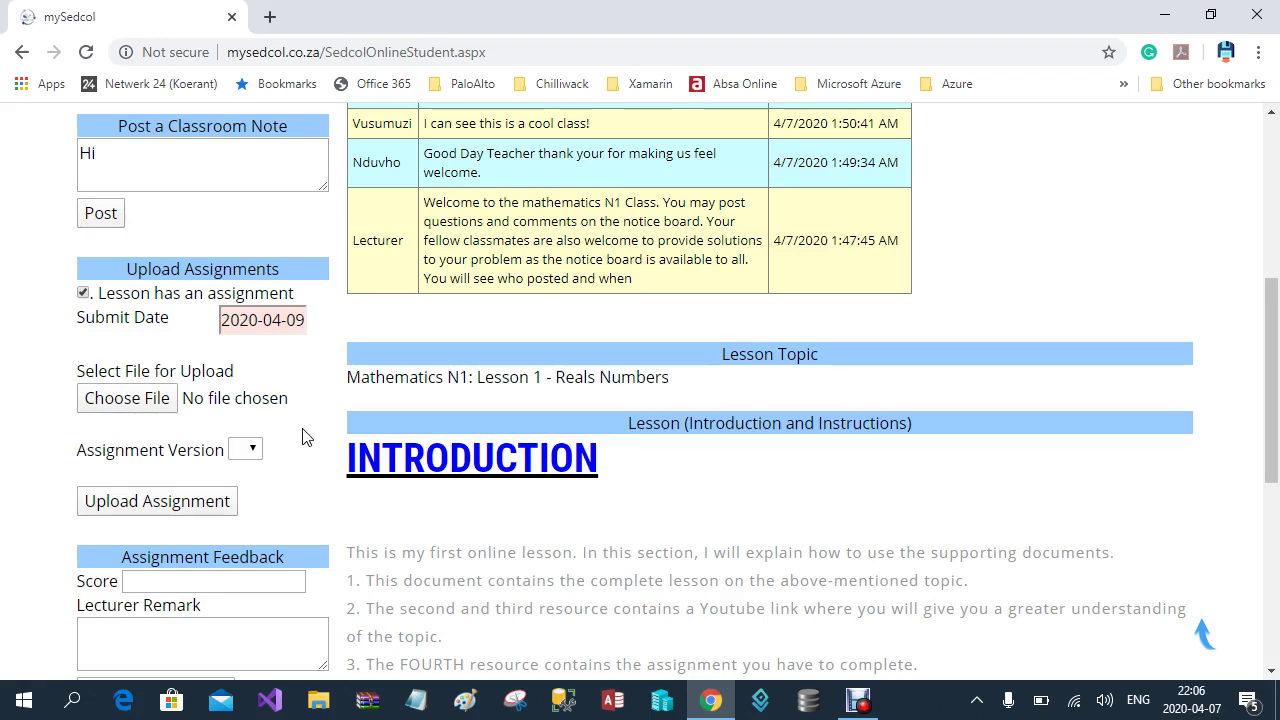
pyautogui.scroll(-2, 305, 437)
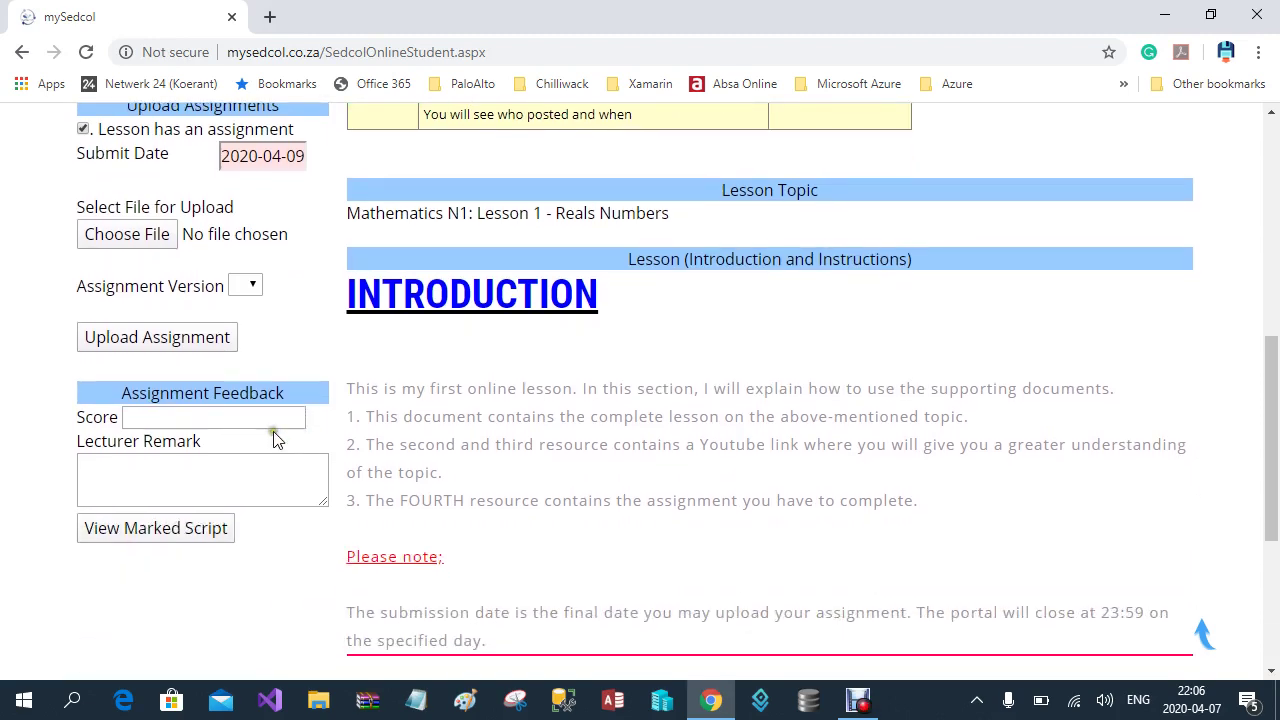
# Step: Examine the Score and Lecturer Remark fields and the marked script option in the Assignment Feedback section
pyautogui.click(220, 418)
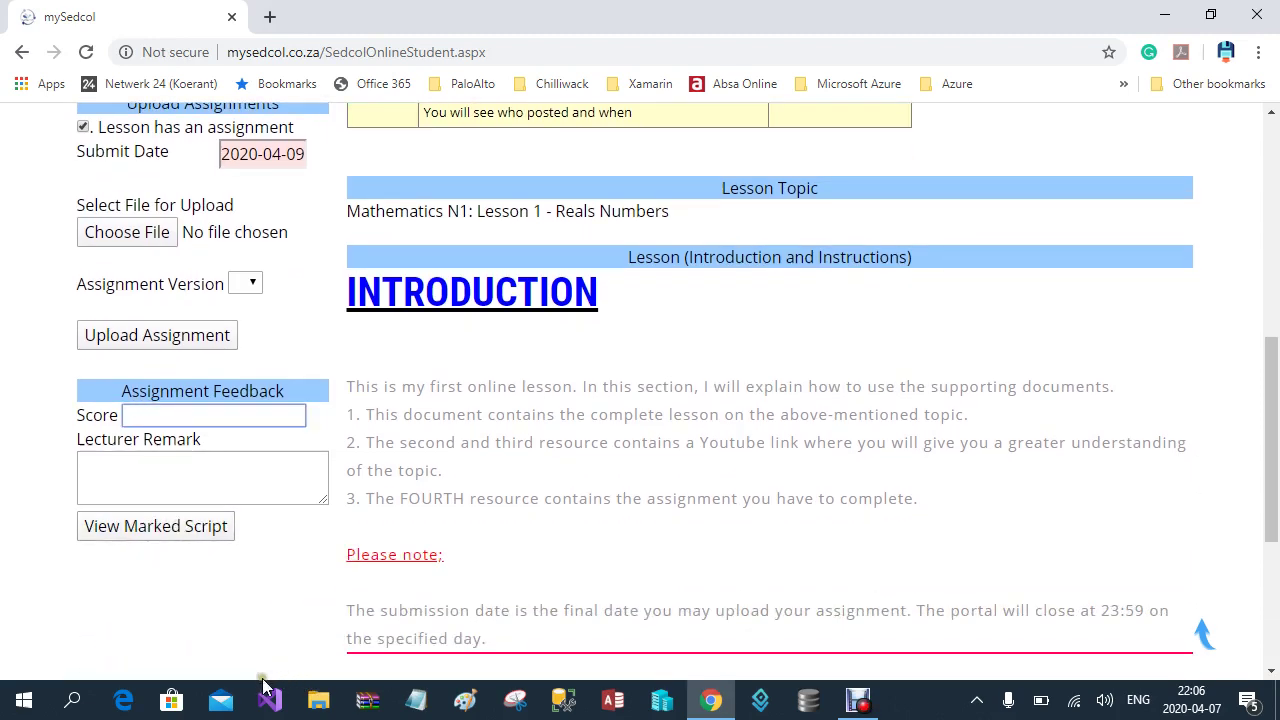
pyautogui.moveTo(100, 470); pyautogui.dragTo(233, 475)
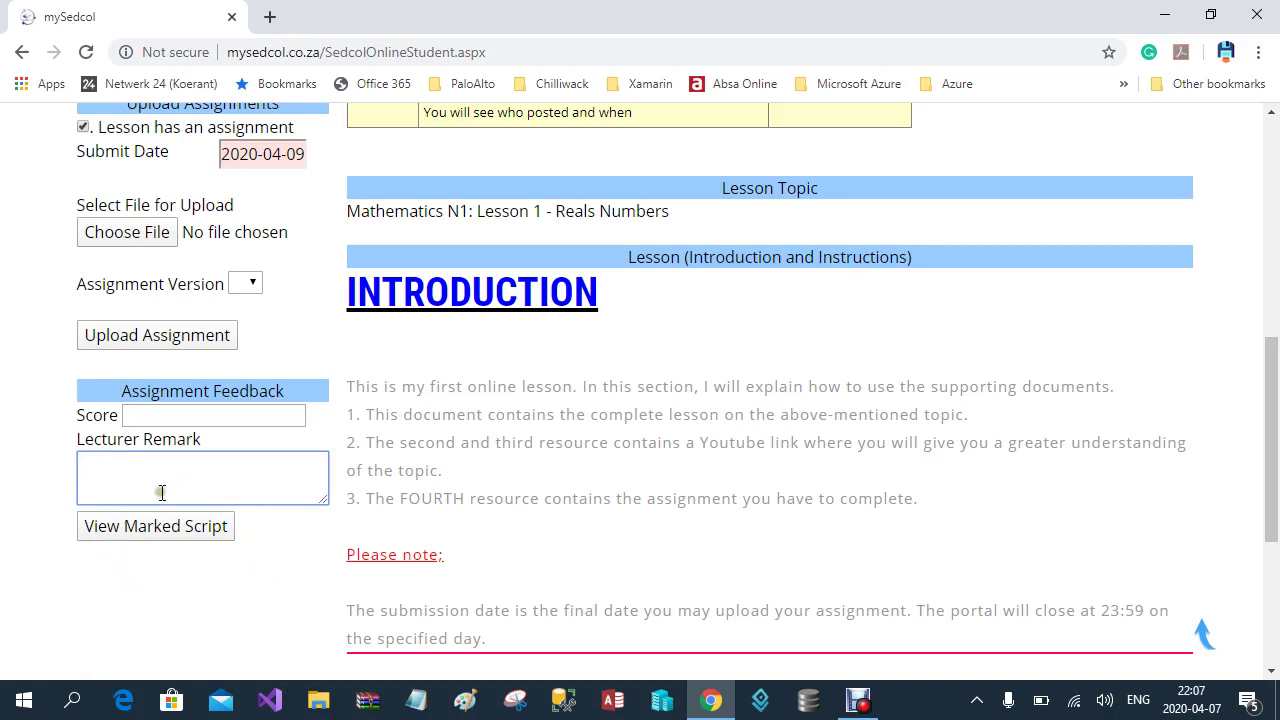
pyautogui.click(163, 530)
# Step: Read the lesson topic, introduction and instructions through to the Supporting Documents table
pyautogui.moveTo(367, 210); pyautogui.dragTo(635, 216)
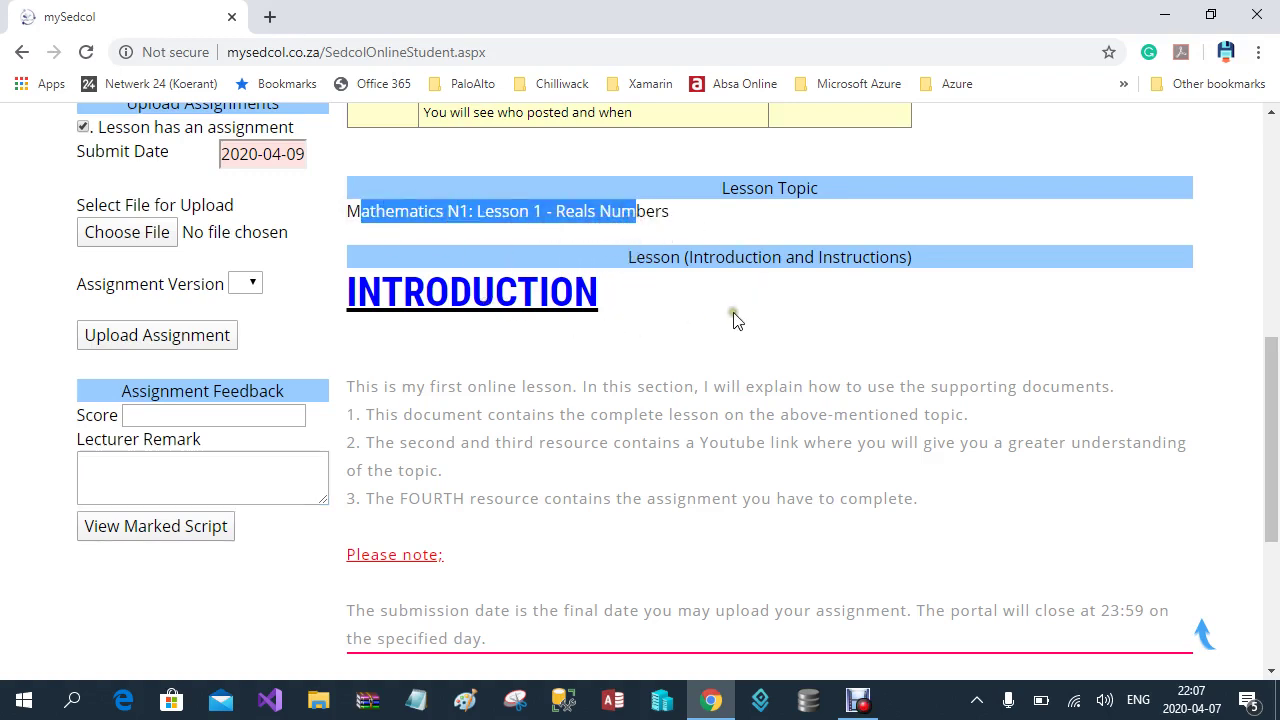
pyautogui.scroll(-3, 755, 347)
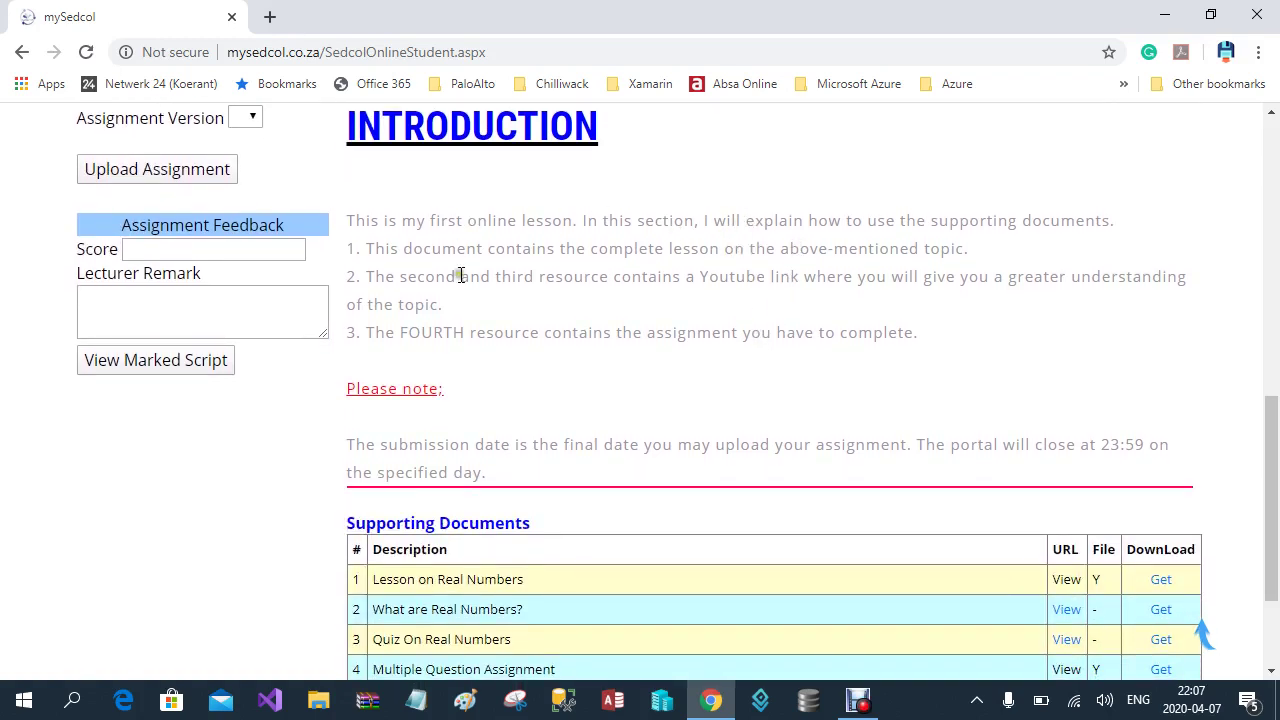
pyautogui.click(1272, 422)
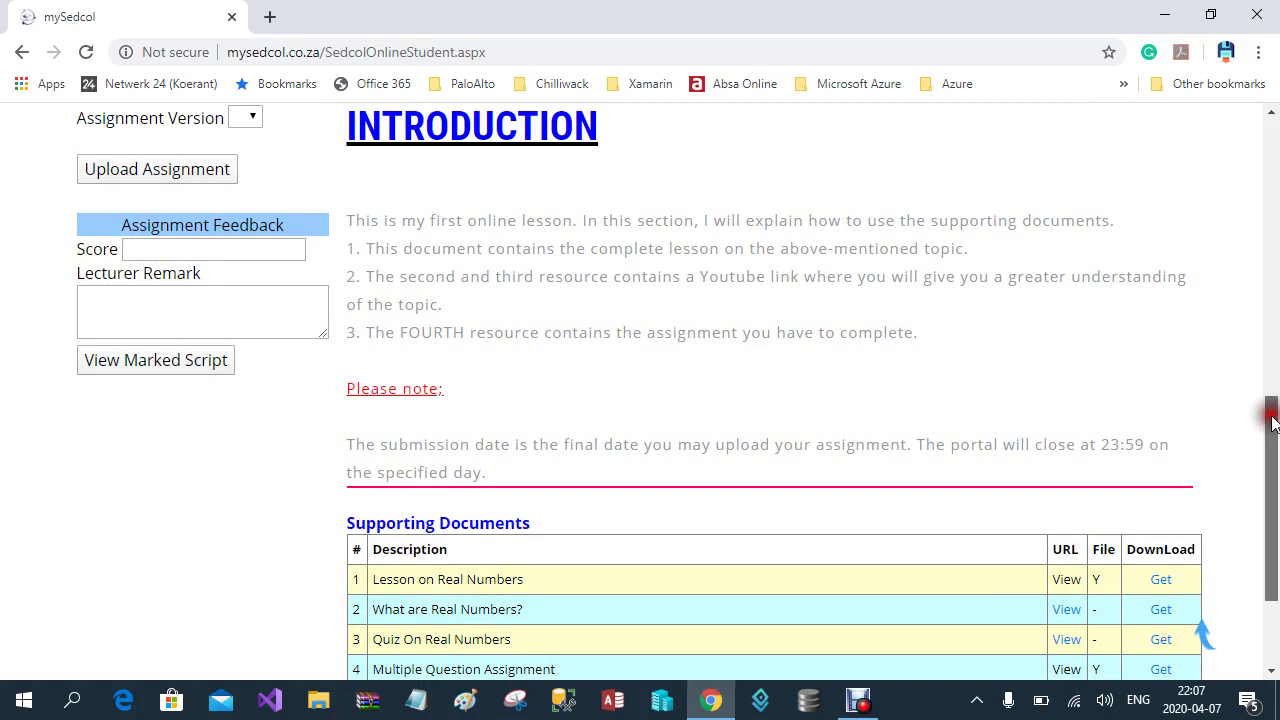
pyautogui.moveTo(1272, 422); pyautogui.dragTo(1275, 525)
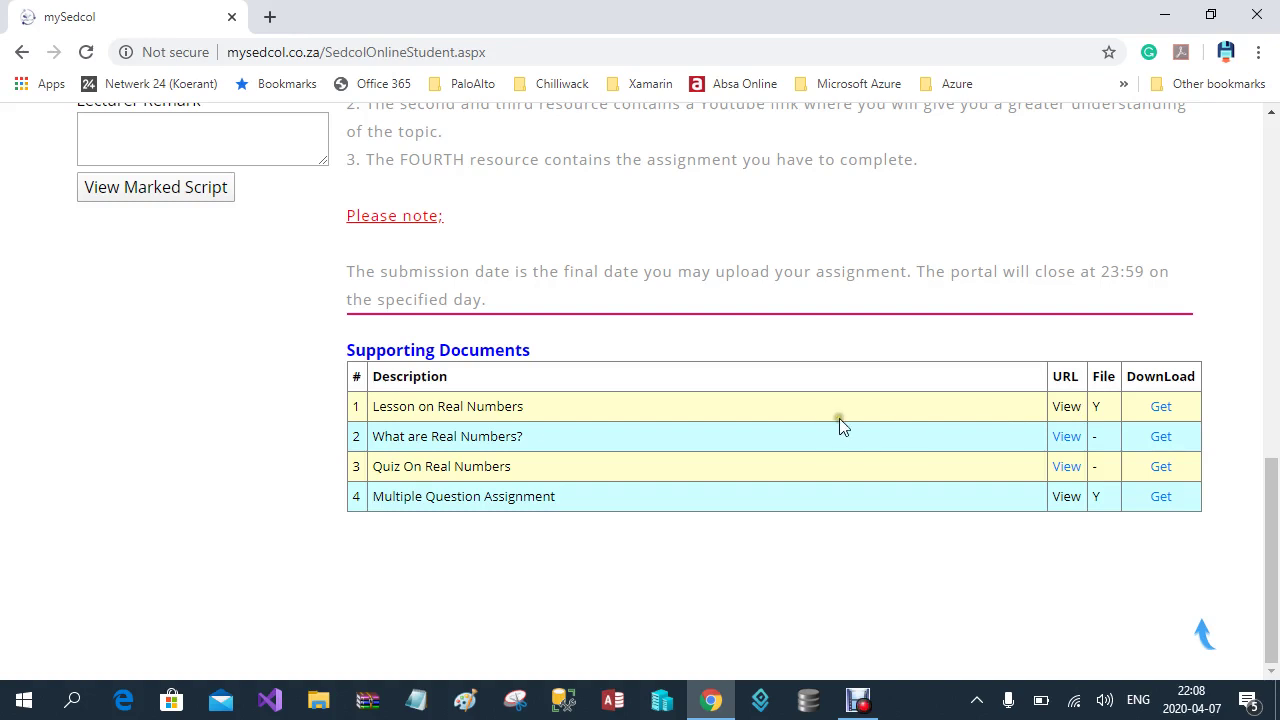
# Step: View the "What are Real Numbers?" video from the supporting documents, and return to the lesson page
pyautogui.click(1072, 468)
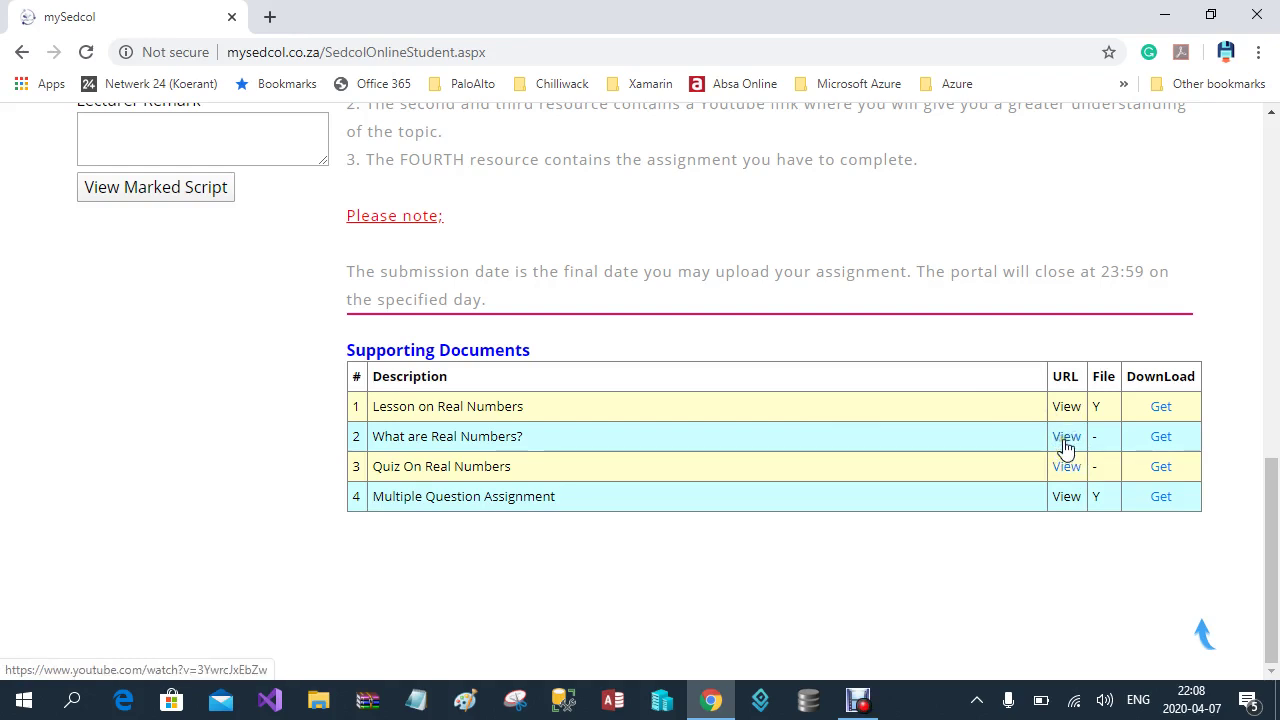
pyautogui.click(1066, 440)
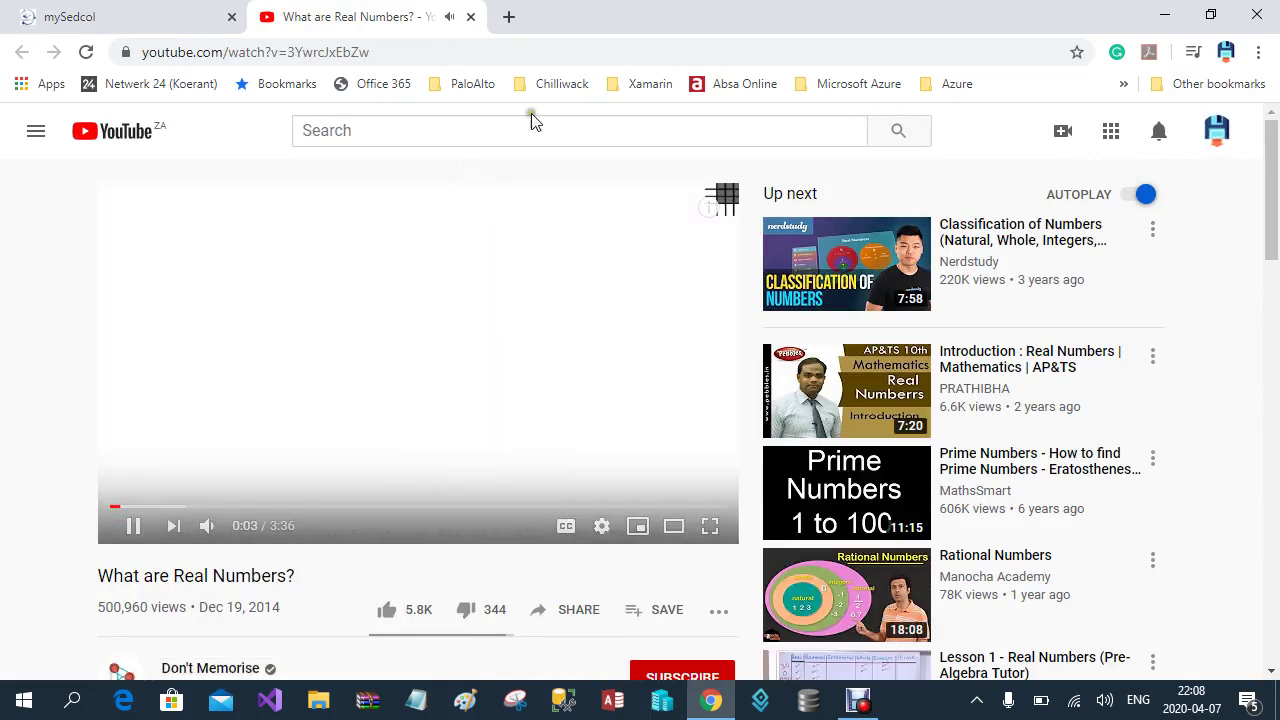
pyautogui.click(470, 17)
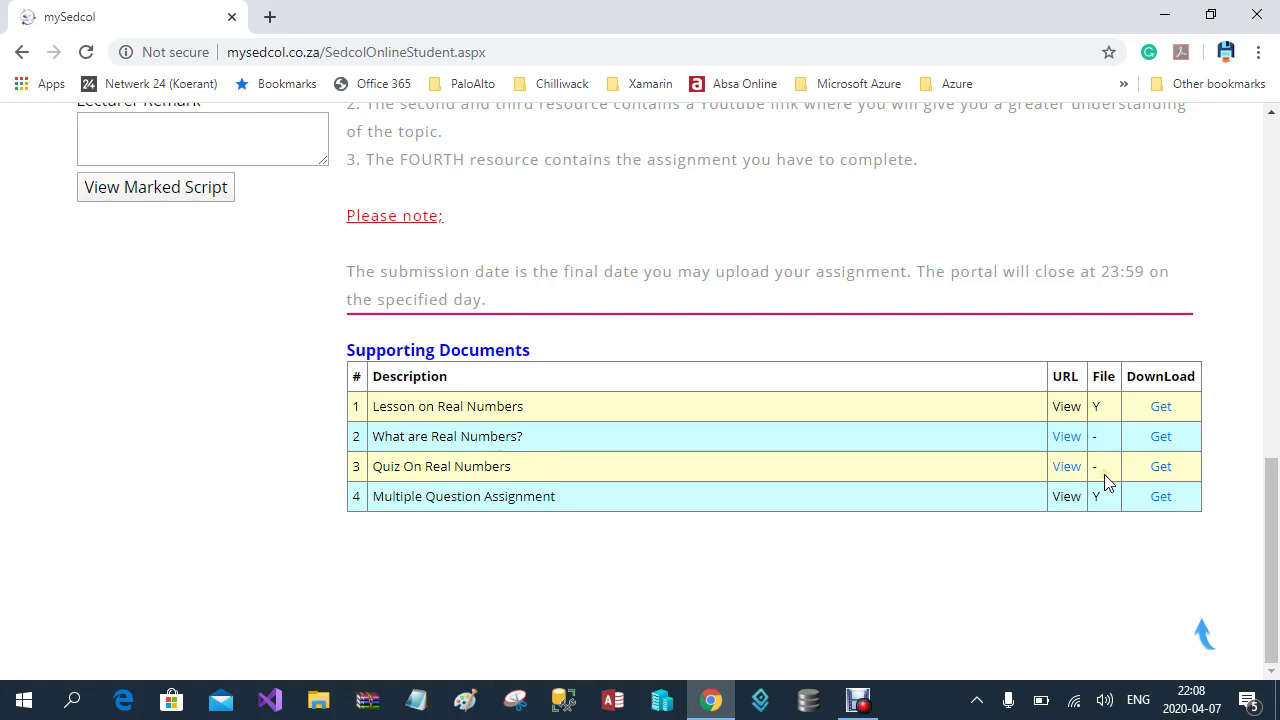
# Step: Download the "Lesson on Real Numbers" supporting document and look through the PDF before returning to the lesson page
pyautogui.click(1161, 408)
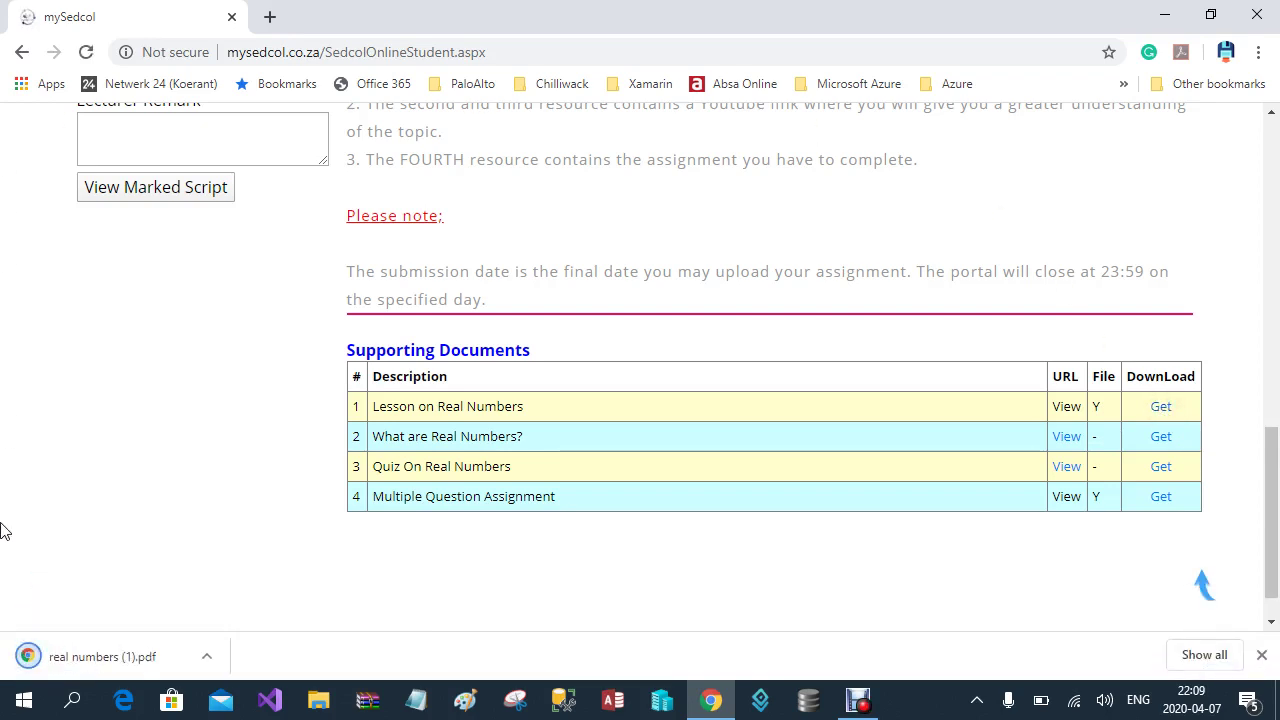
pyautogui.click(78, 664)
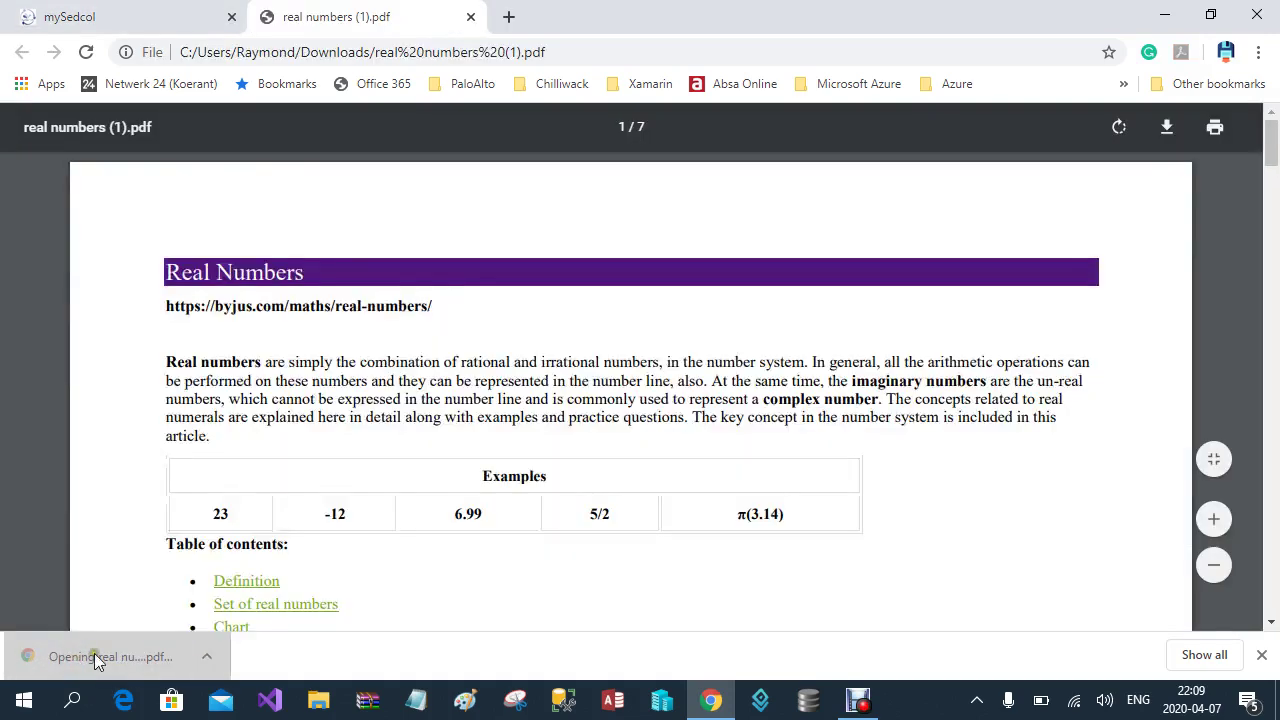
pyautogui.scroll(-5, 803, 430)
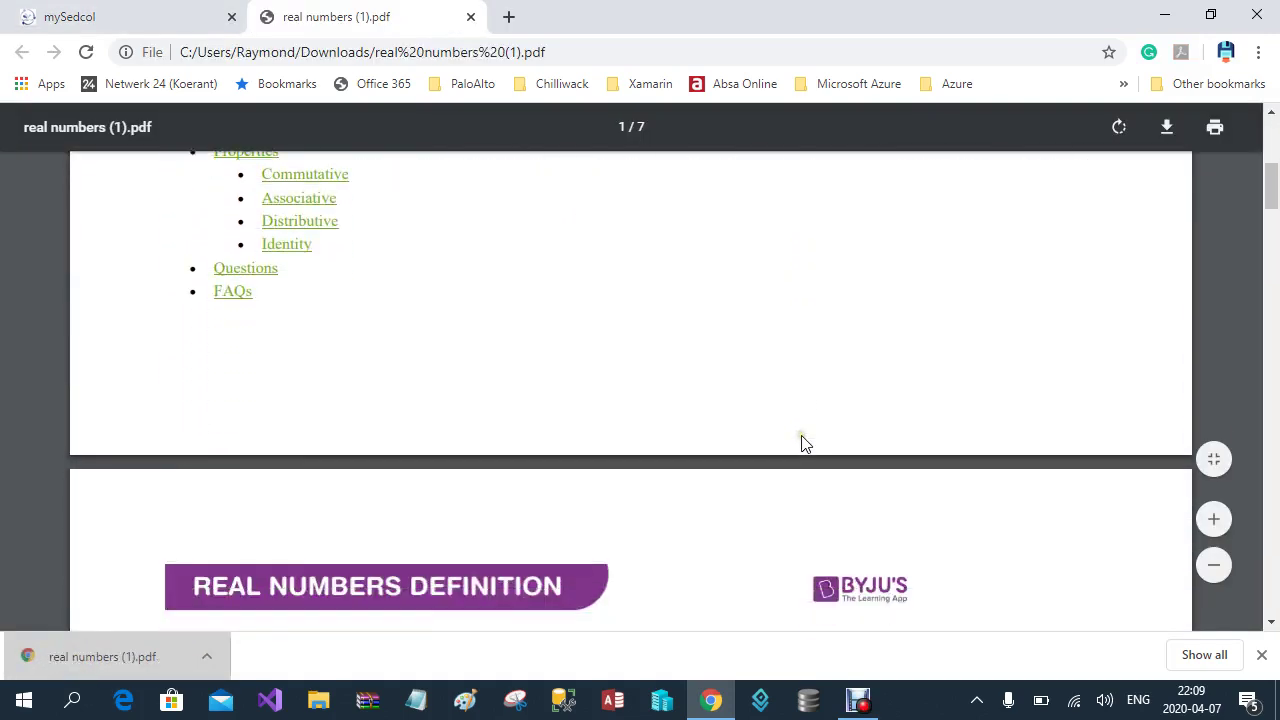
pyautogui.scroll(-12, 803, 443)
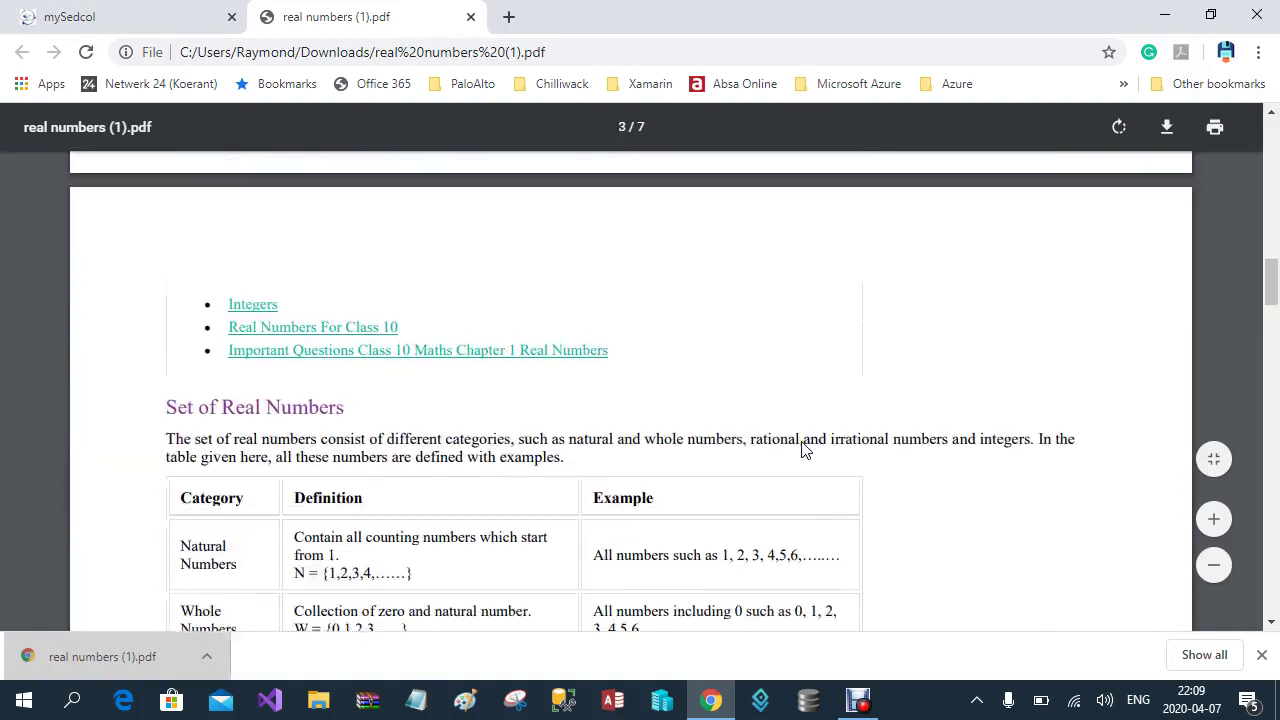
pyautogui.scroll(-10, 803, 443)
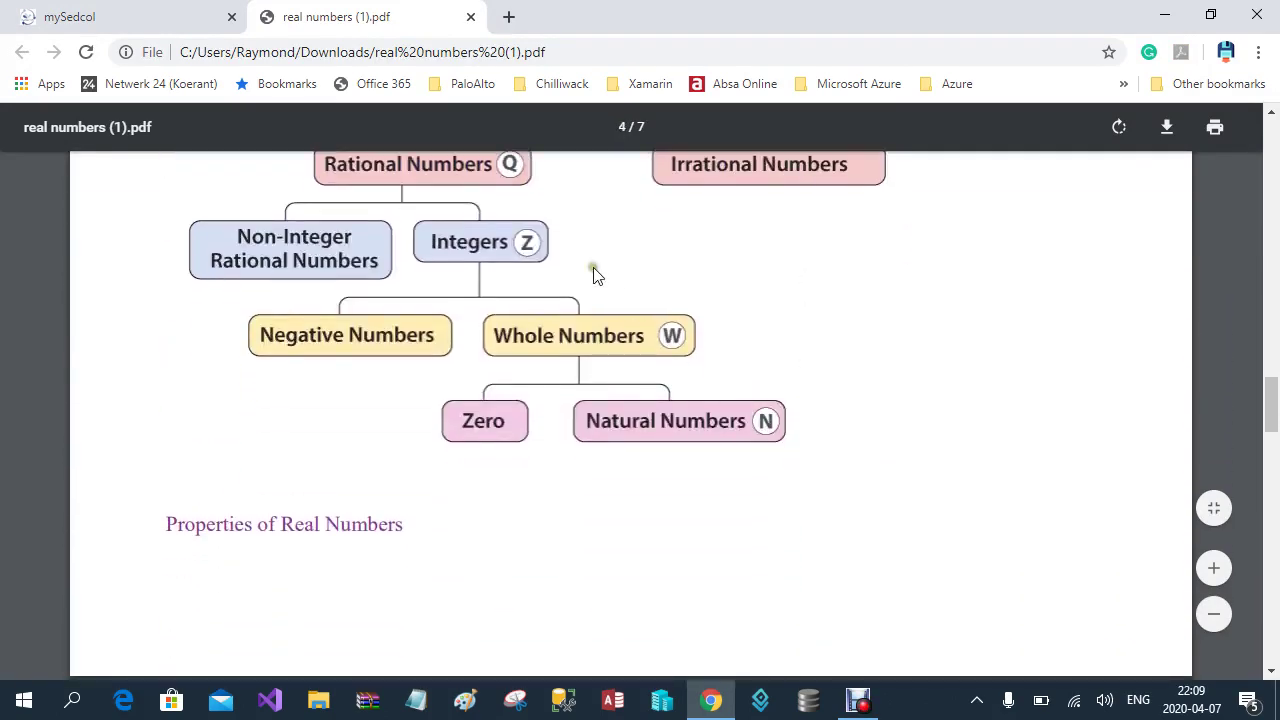
pyautogui.click(471, 17)
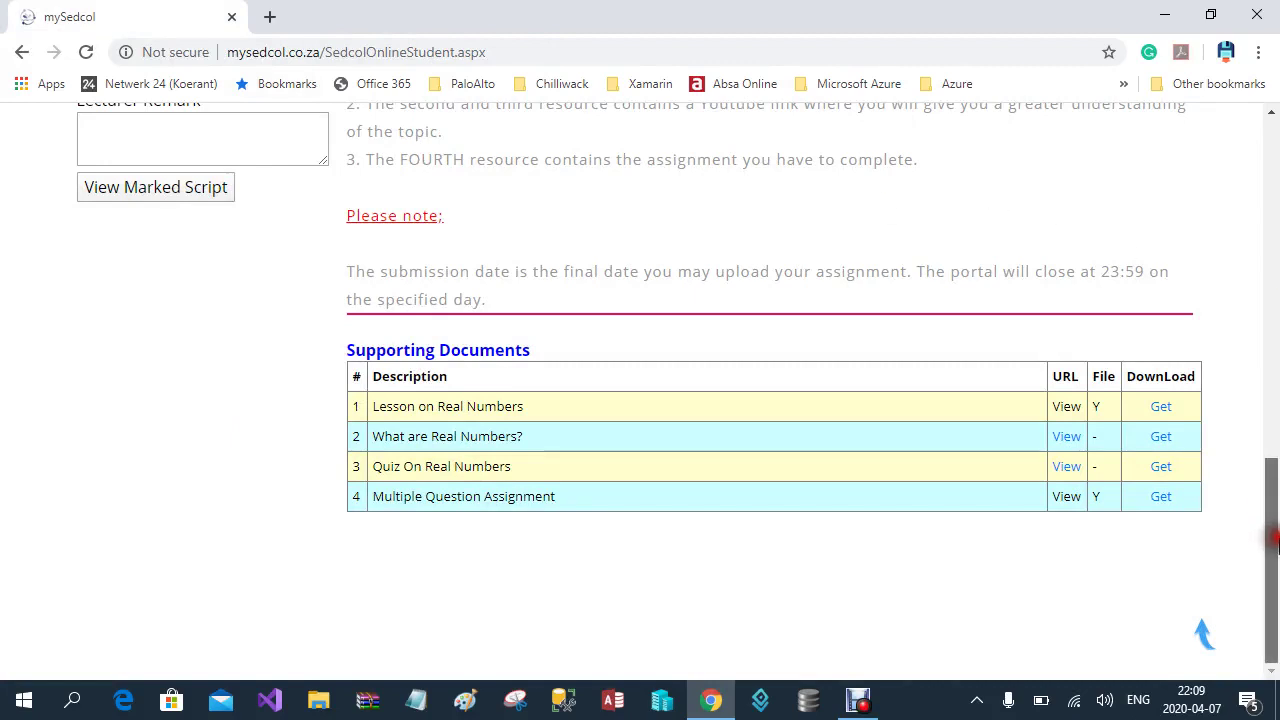
pyautogui.moveTo(1275, 515)
pyautogui.mouseDown()
pyautogui.moveTo(1276, 155)
pyautogui.moveTo(1276, 520)
pyautogui.mouseUp()
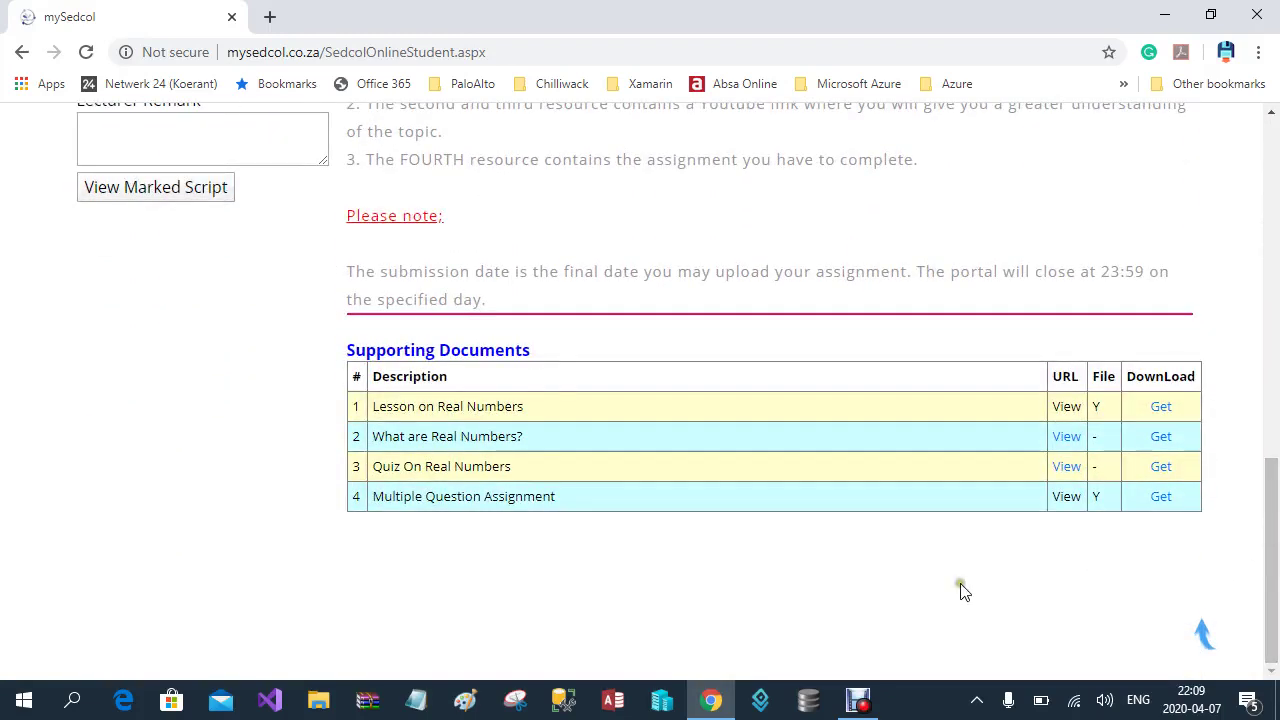